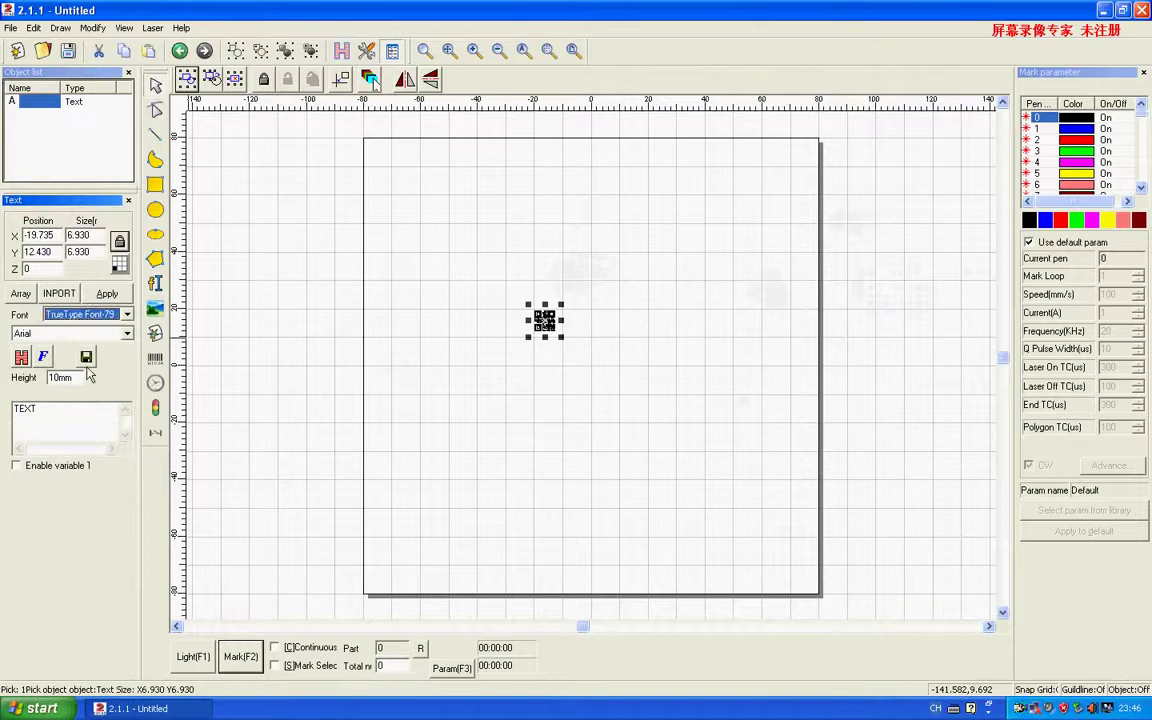
Change the selected text to 1234ABCD, centred on the origin, and mirror it horizontally twice to restore its reading direction
drag(36, 410, 3, 422)
text(1234ABCD)
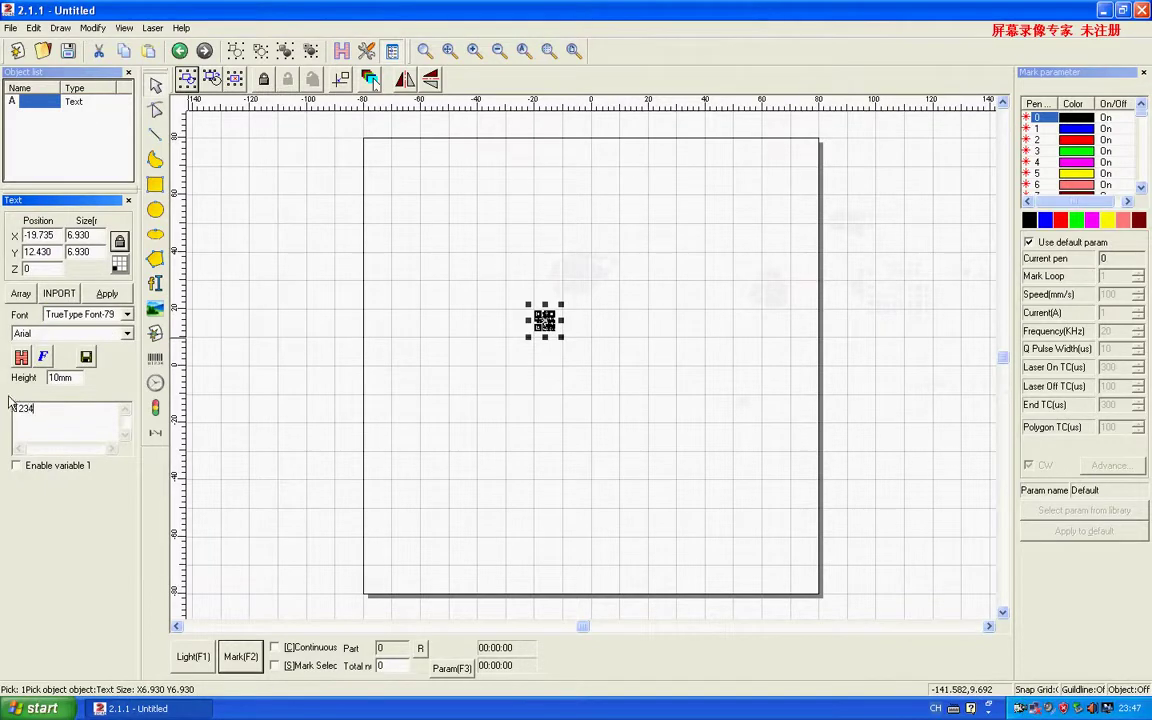
click(106, 293)
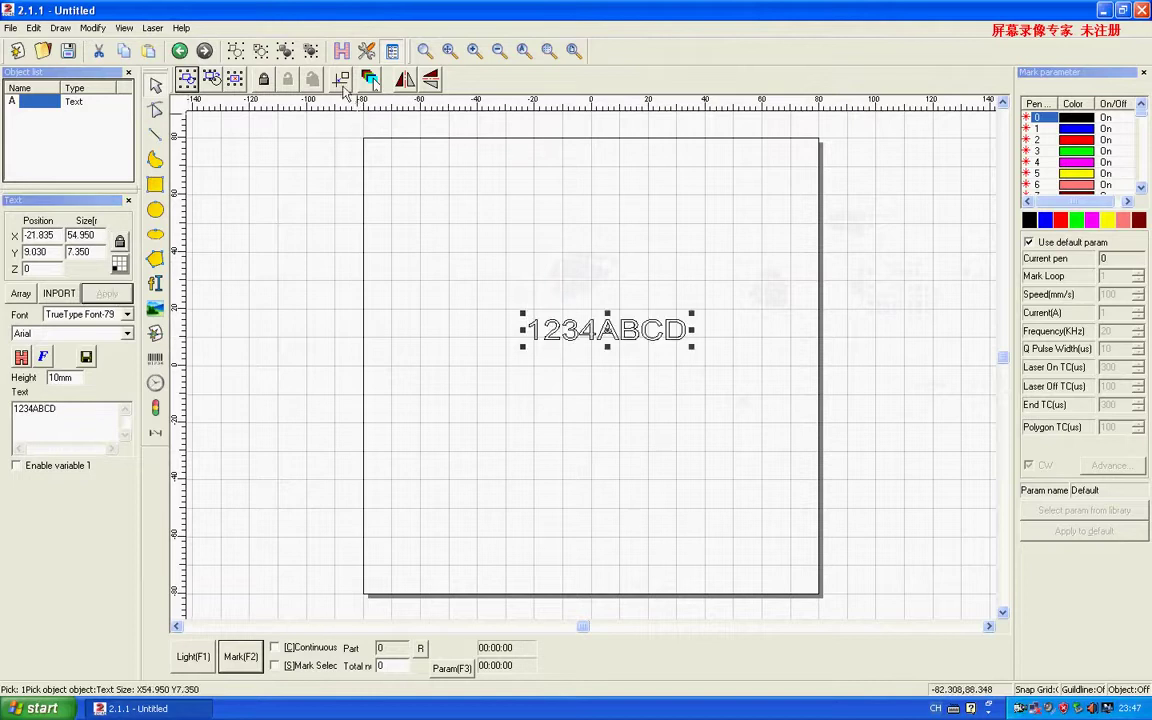
click(368, 79)
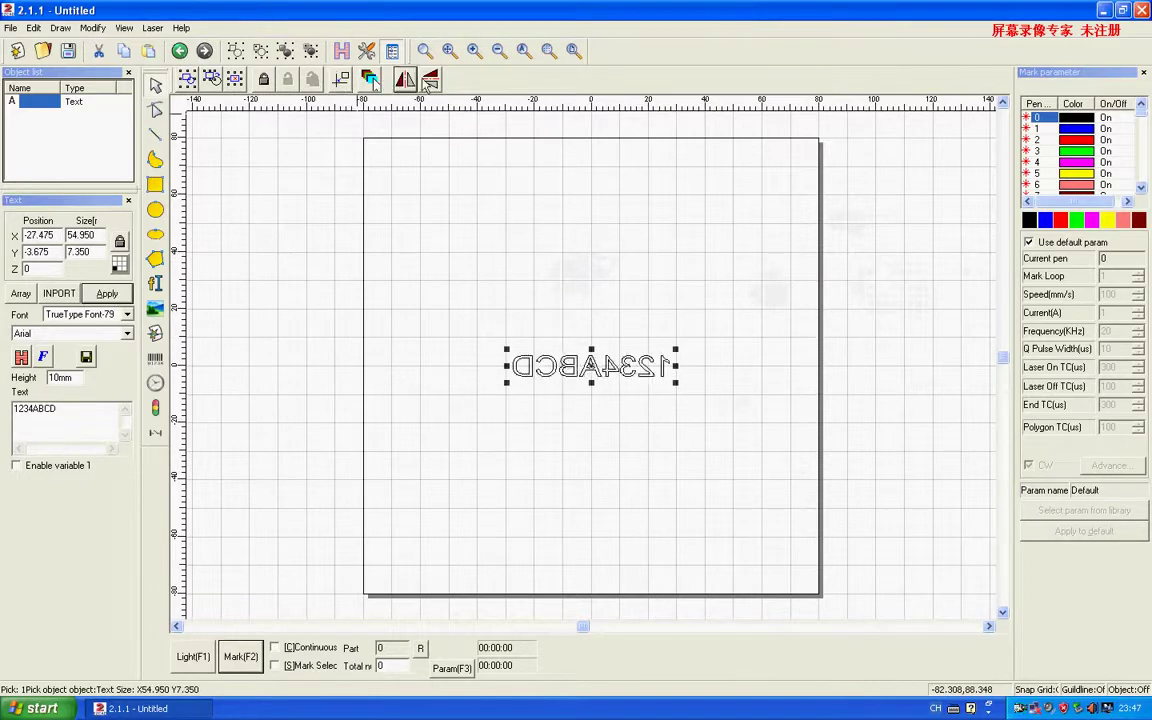
click(407, 81)
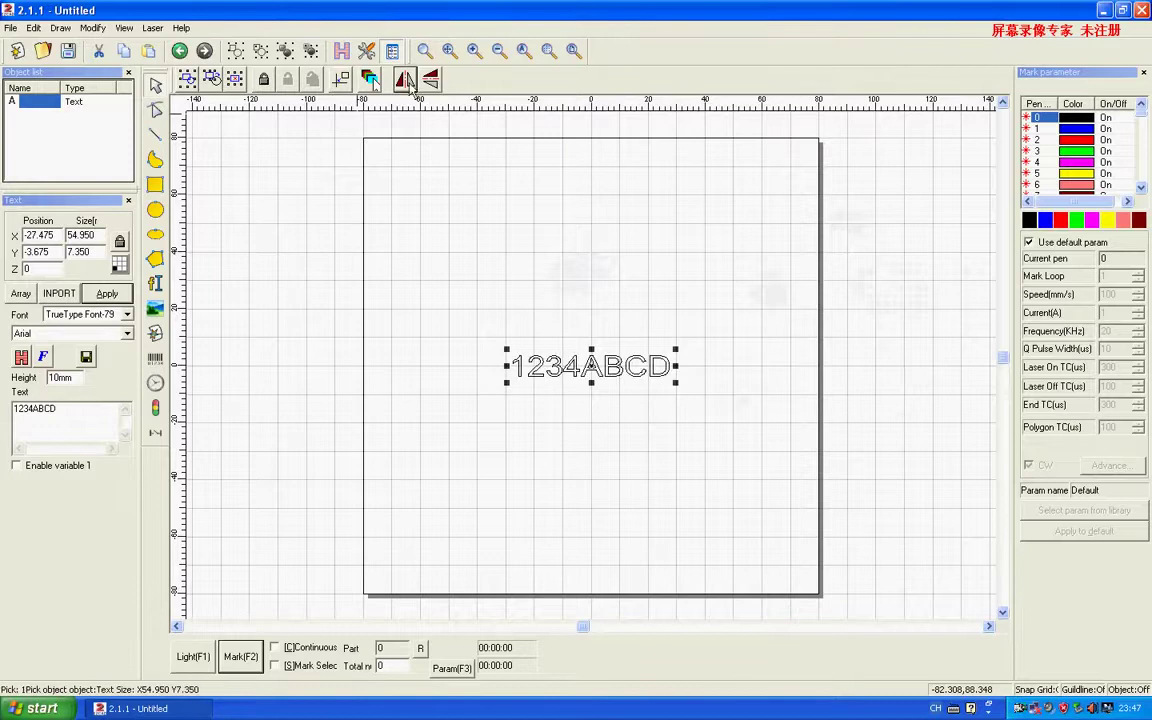
Turn off the default parameters for pen 0, set the speed to 200 mm/s and mark the text
click(1029, 242)
click(1139, 290)
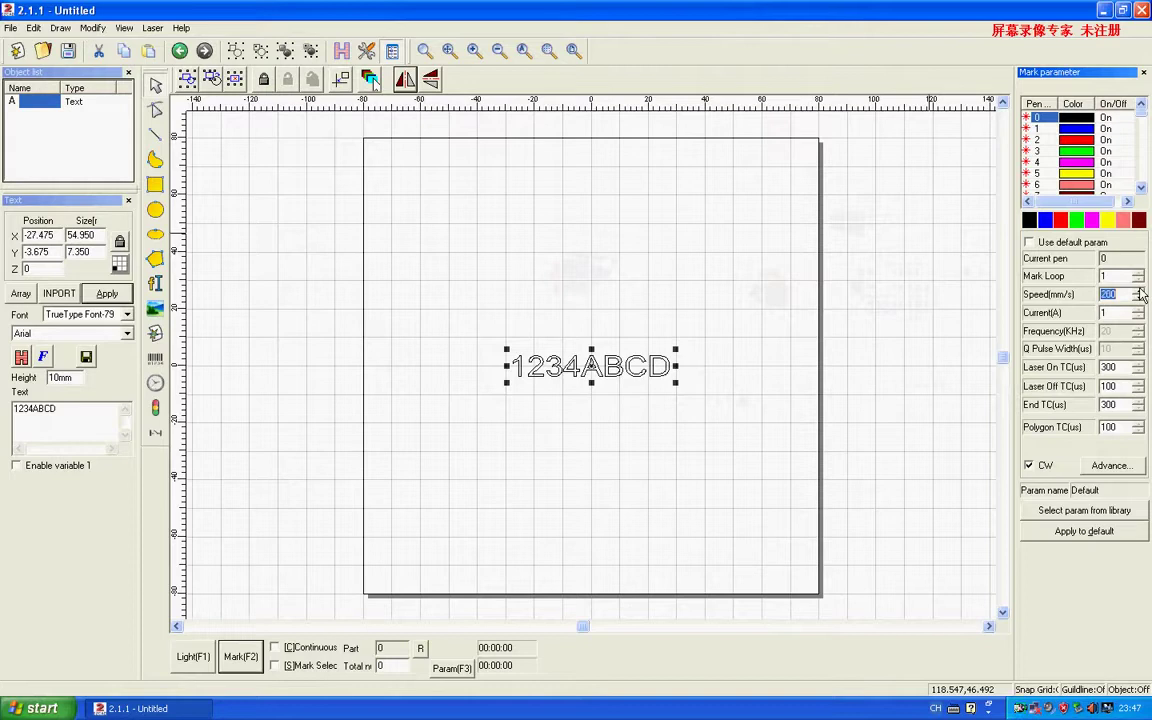
click(243, 660)
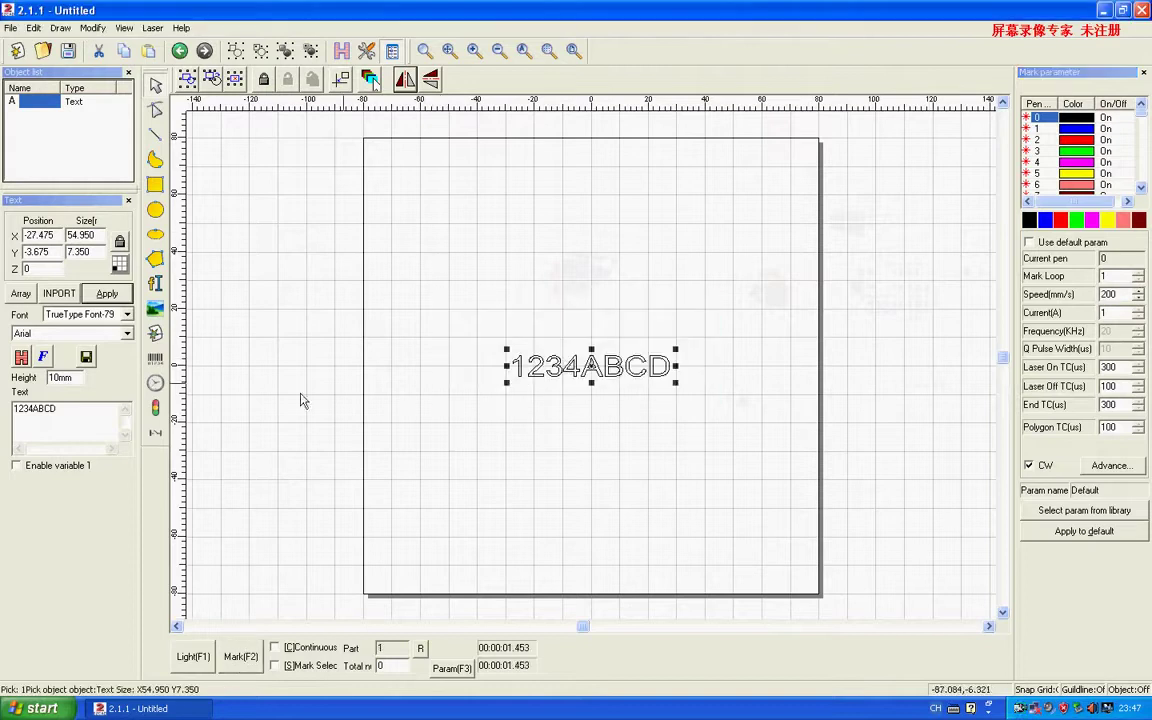
Switch the text's font type to Jsf Font-160 and apply it
click(124, 314)
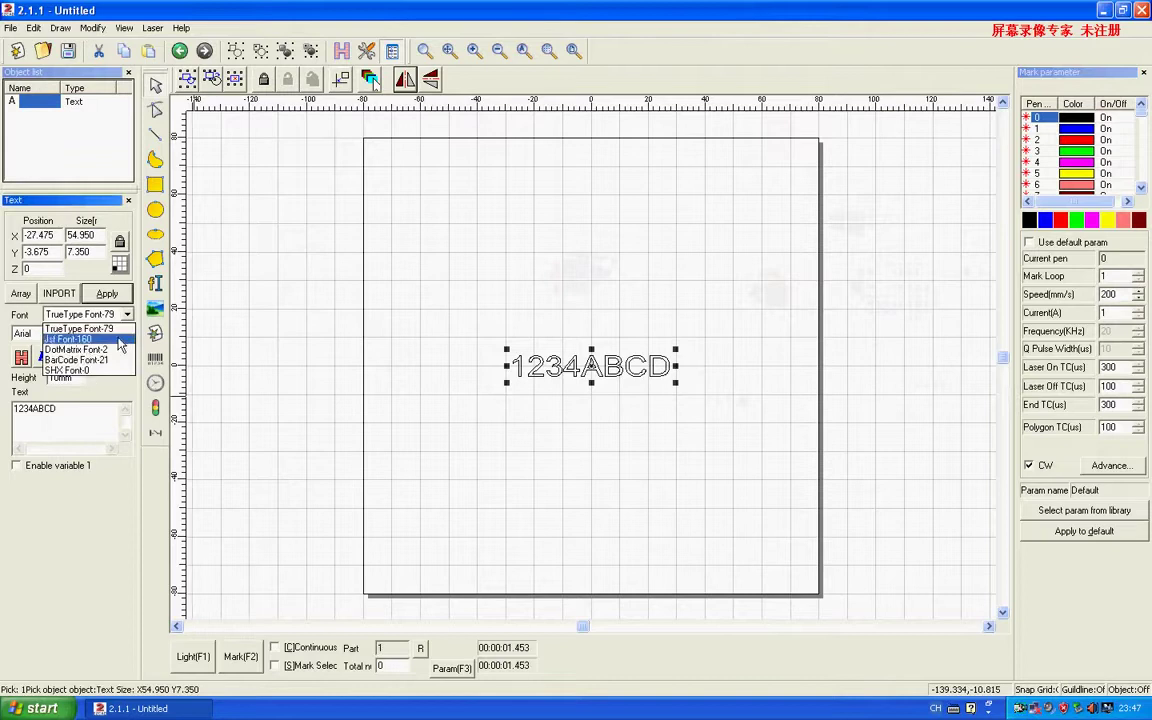
click(120, 339)
click(110, 295)
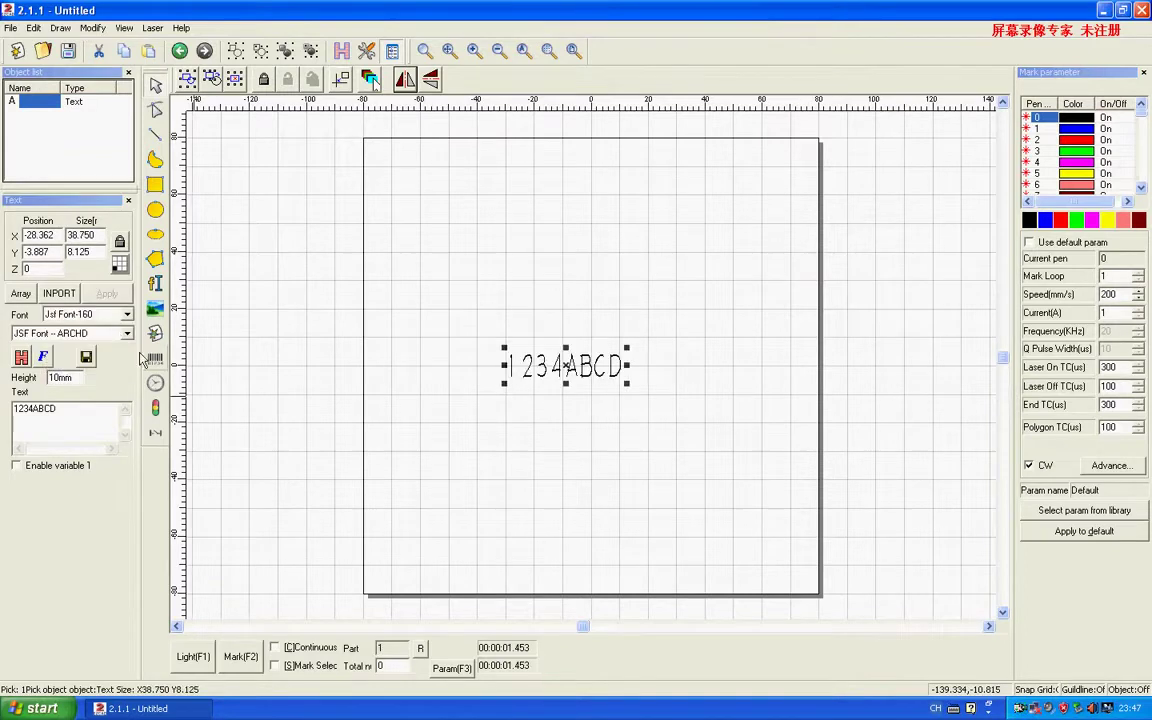
Browse the JSF fonts and apply JCZ Single Line Font --Song to the 1234ABCD text
click(127, 333)
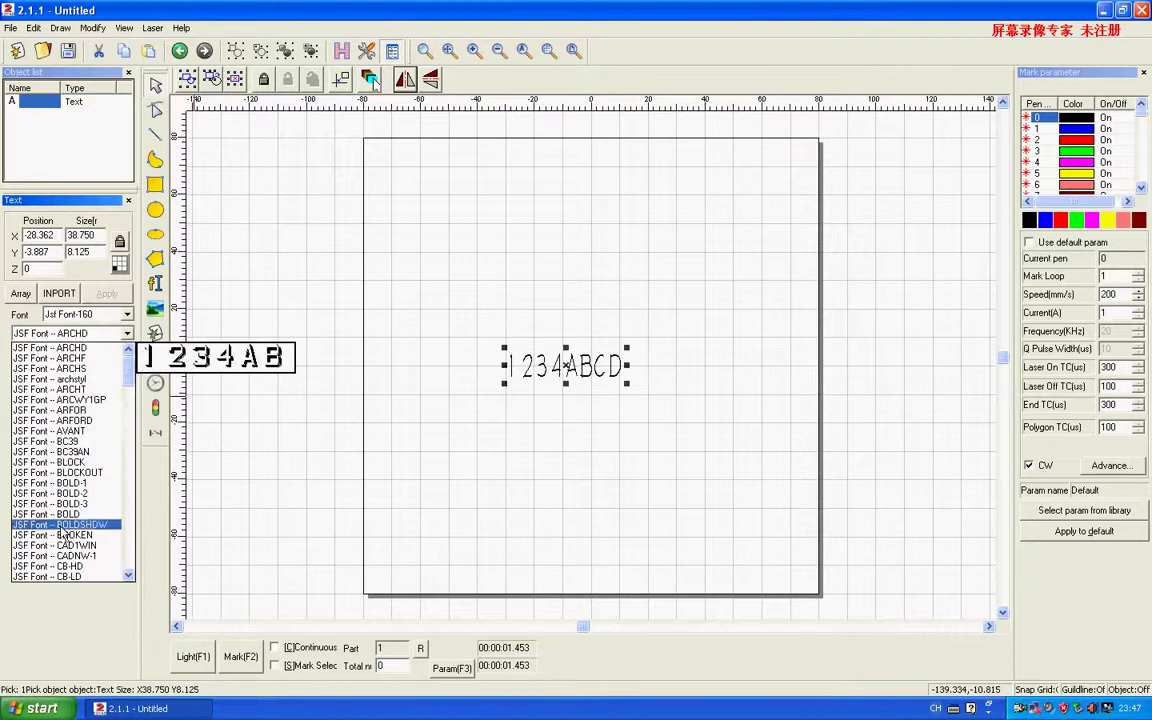
scroll(66, 541, down, 3)
scroll(72, 545, down, 10)
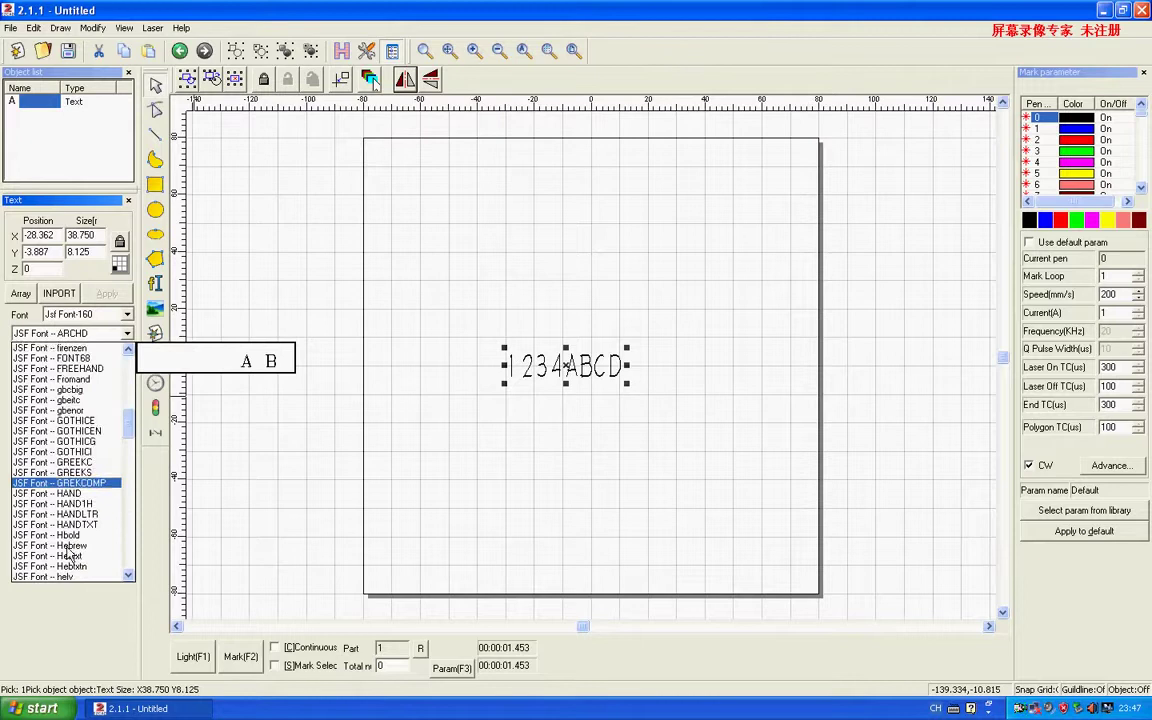
scroll(68, 552, down, 7)
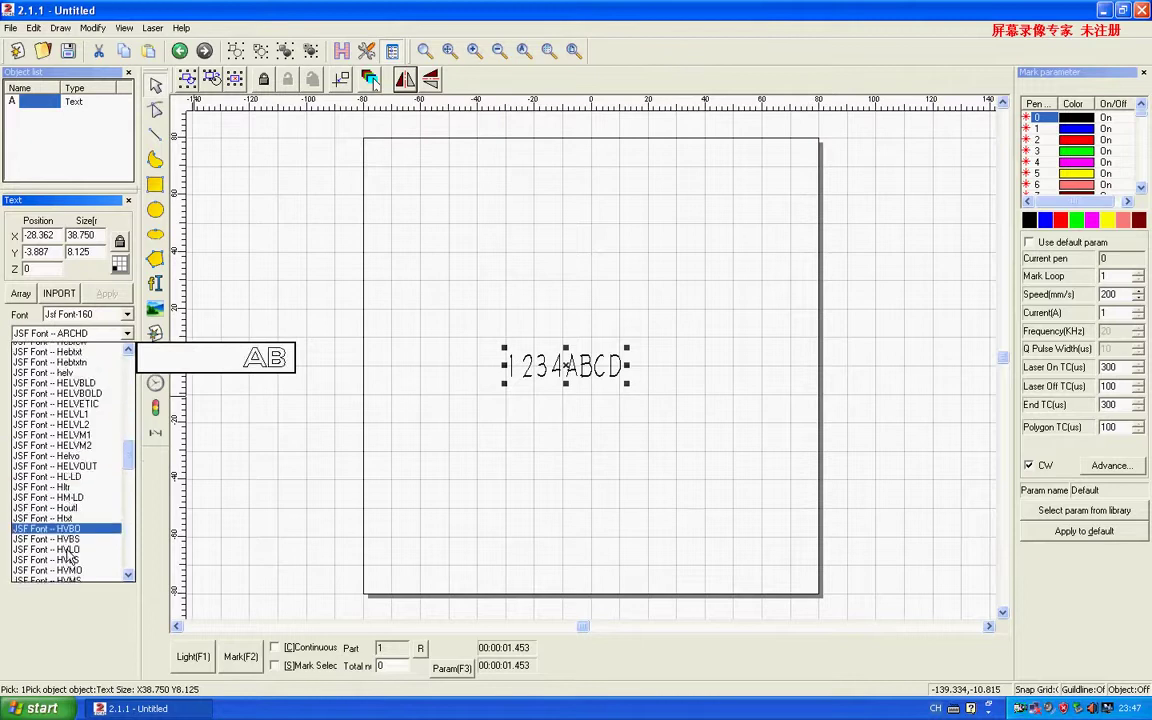
scroll(72, 558, down, 6)
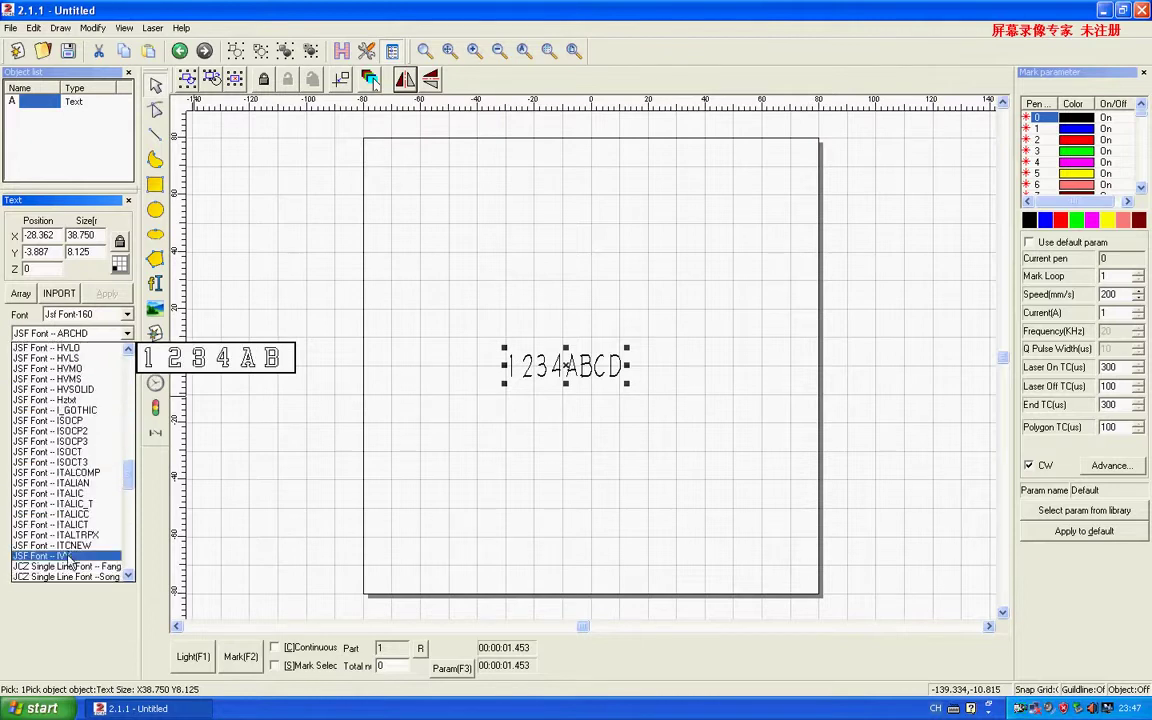
scroll(68, 556, down, 1)
click(66, 546)
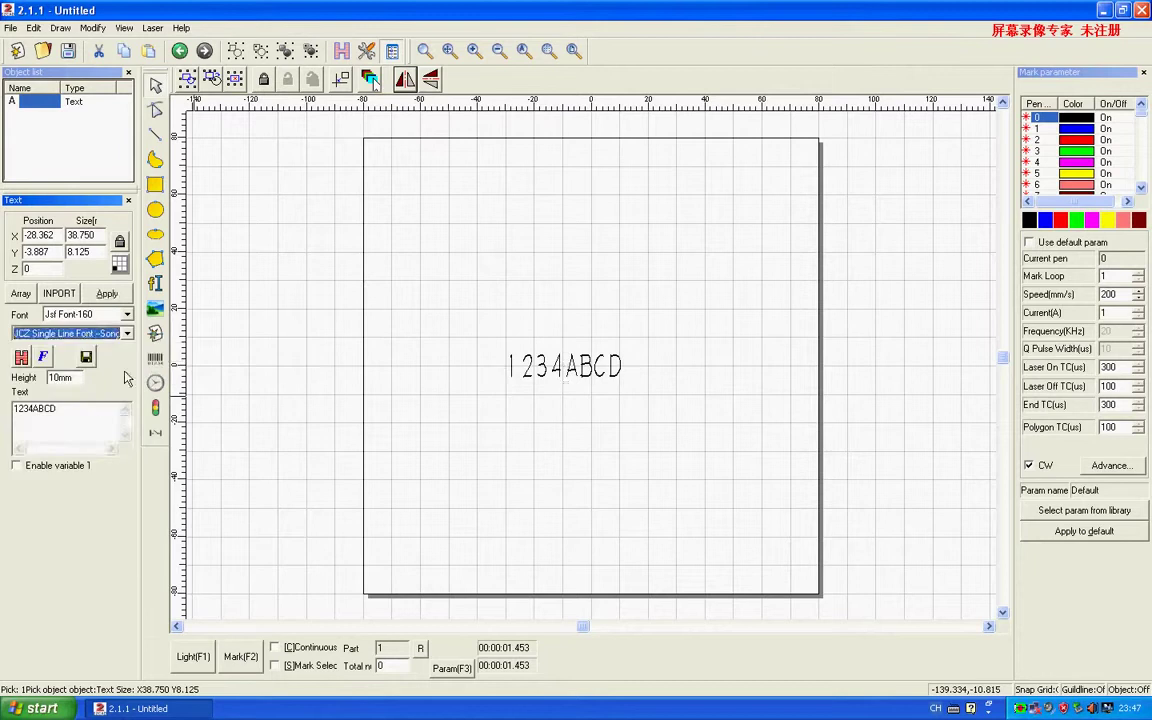
click(107, 293)
Rotate the 1234ABCD text clockwise to a diagonal slant and mark it centred on the origin
drag(570, 364, 652, 364)
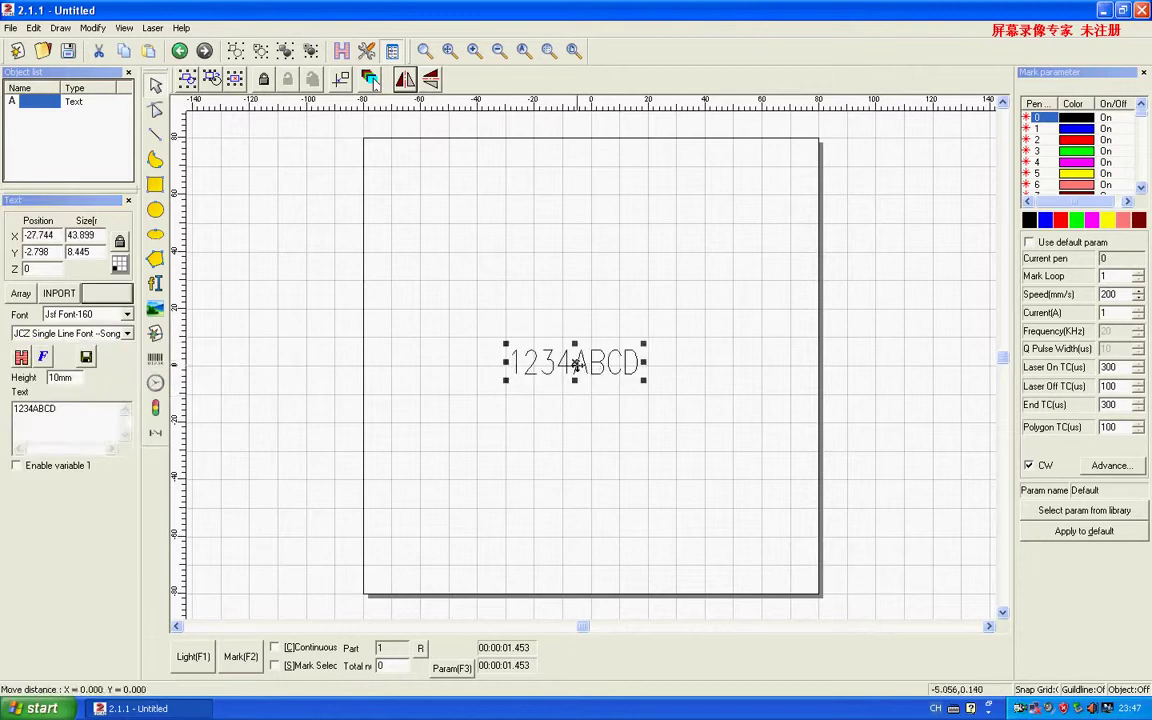
click(576, 364)
drag(644, 343, 632, 375)
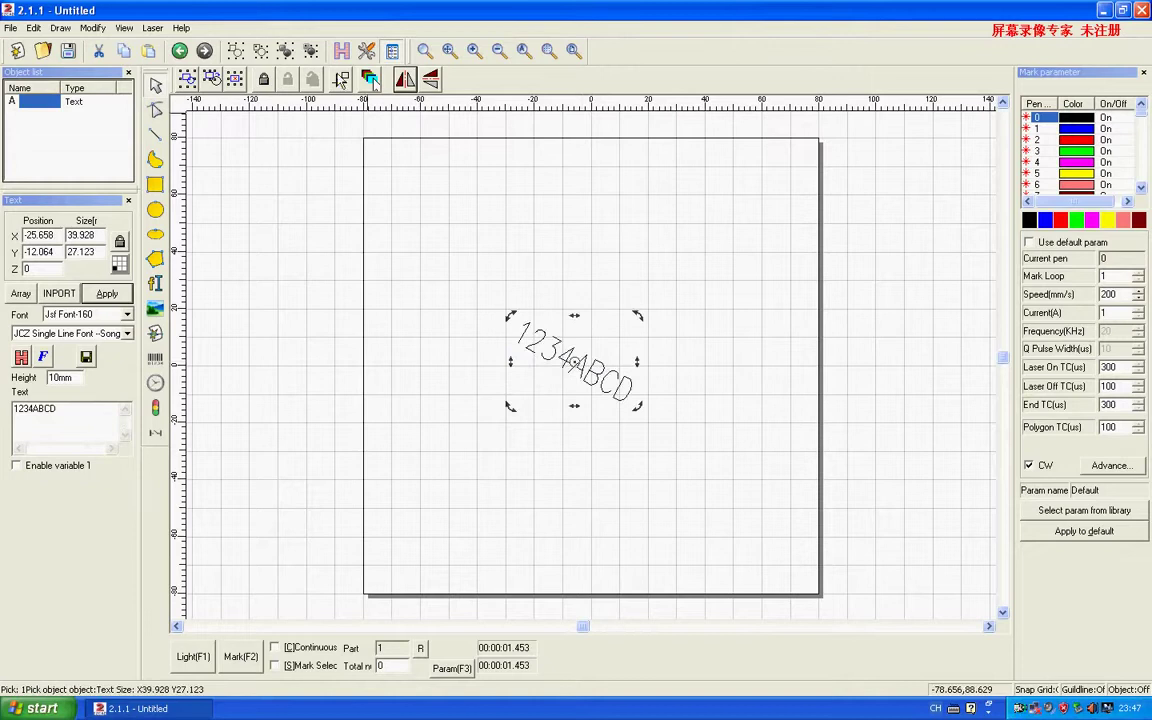
click(241, 657)
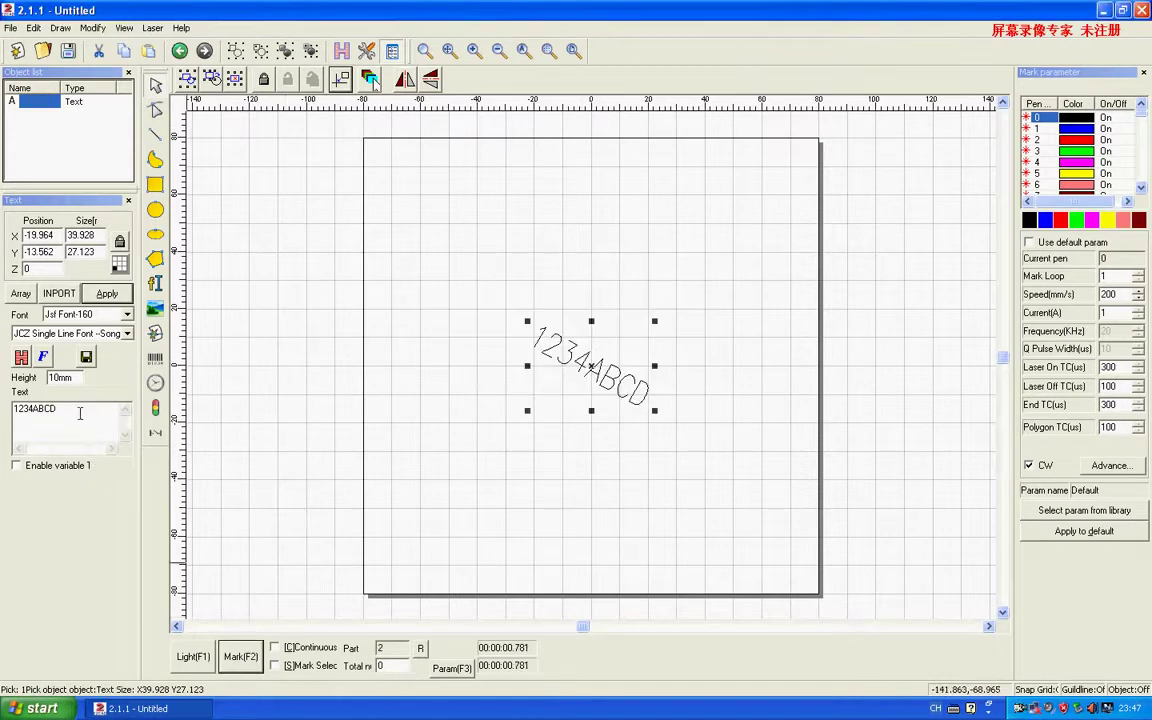
Replace the text content with 001 and enable variable text for the object
double_click(46, 419)
text(001)
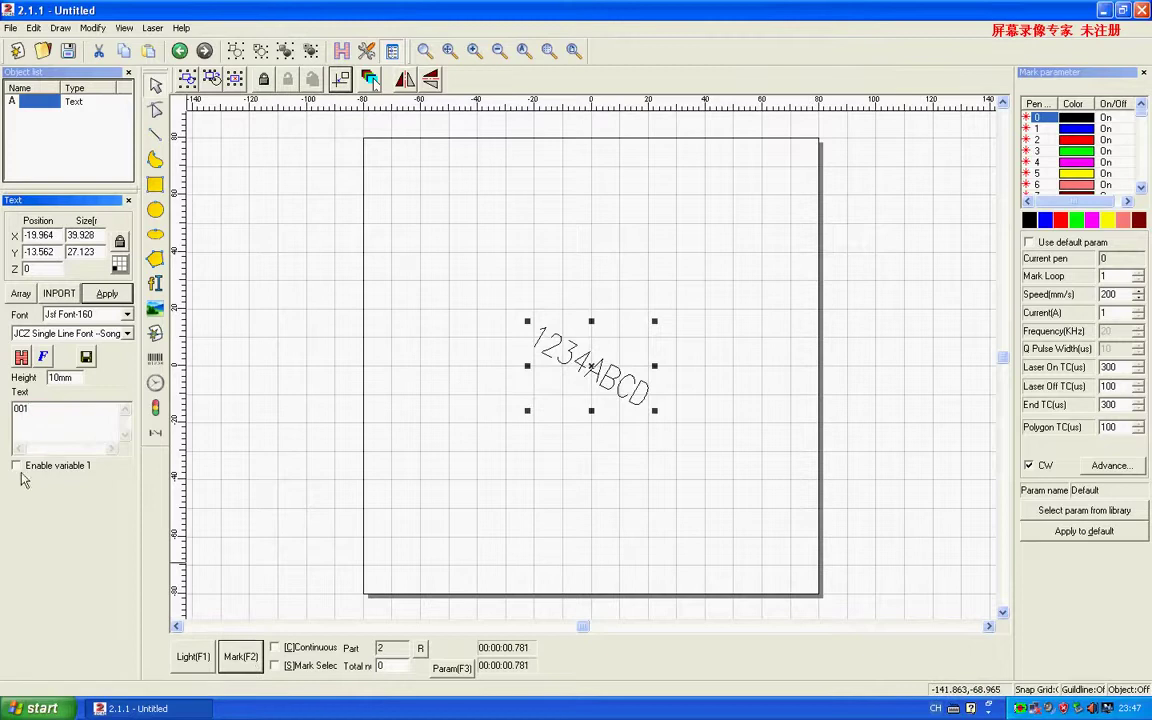
click(16, 465)
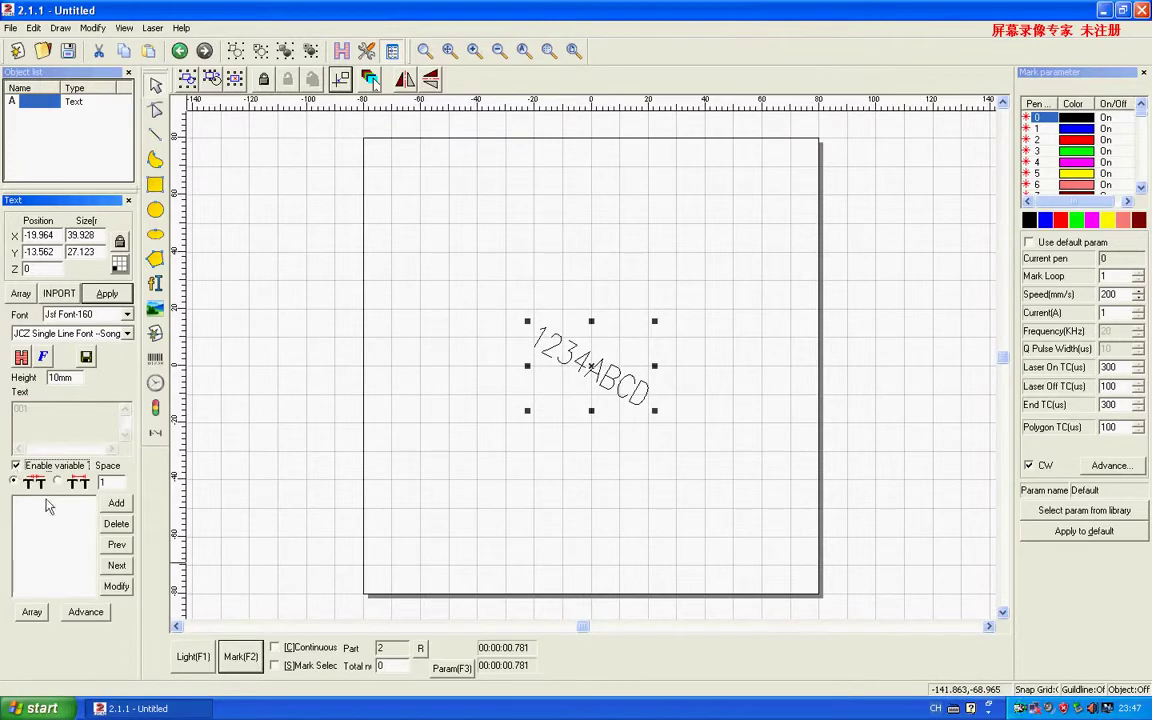
Add a serial number element to the variable text, starting at 0001 with a limit of 9999
click(118, 505)
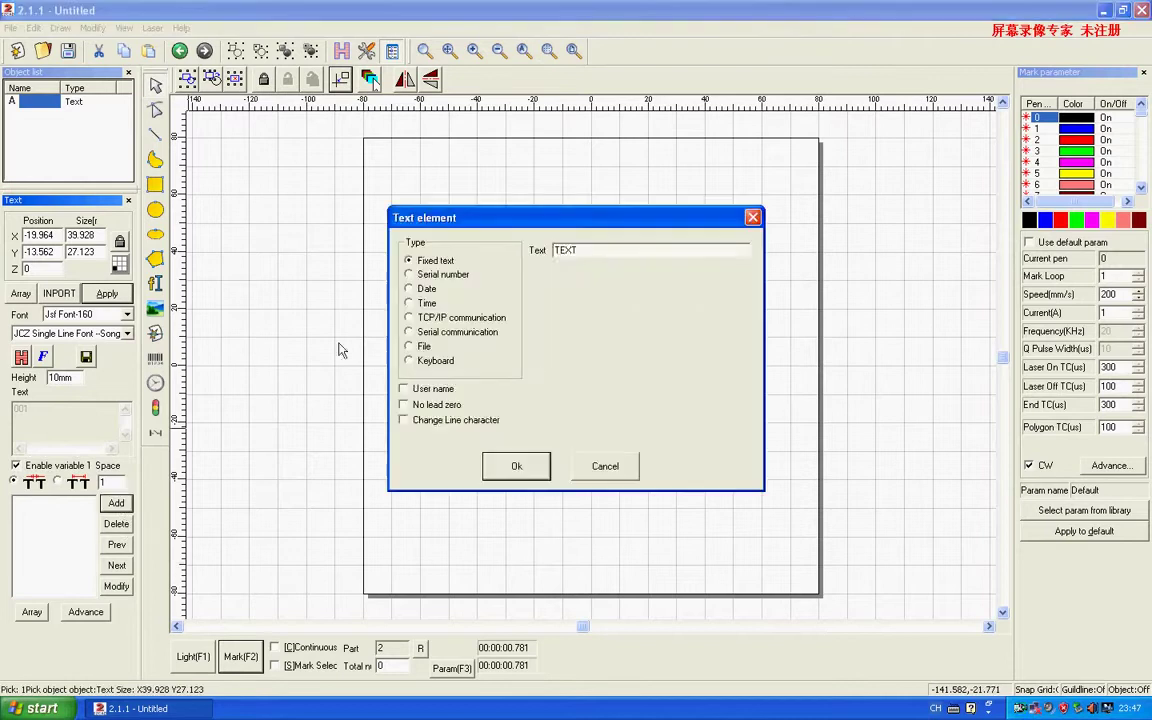
click(409, 274)
click(622, 273)
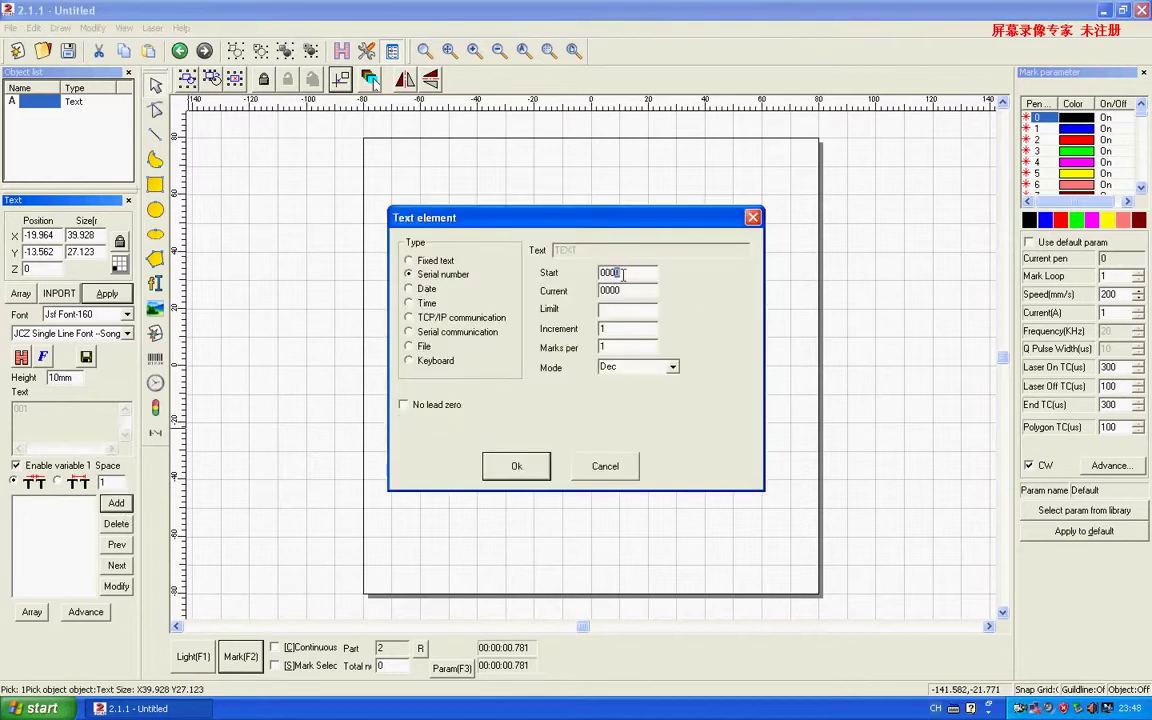
text(11)
click(622, 309)
text(9999)
click(516, 466)
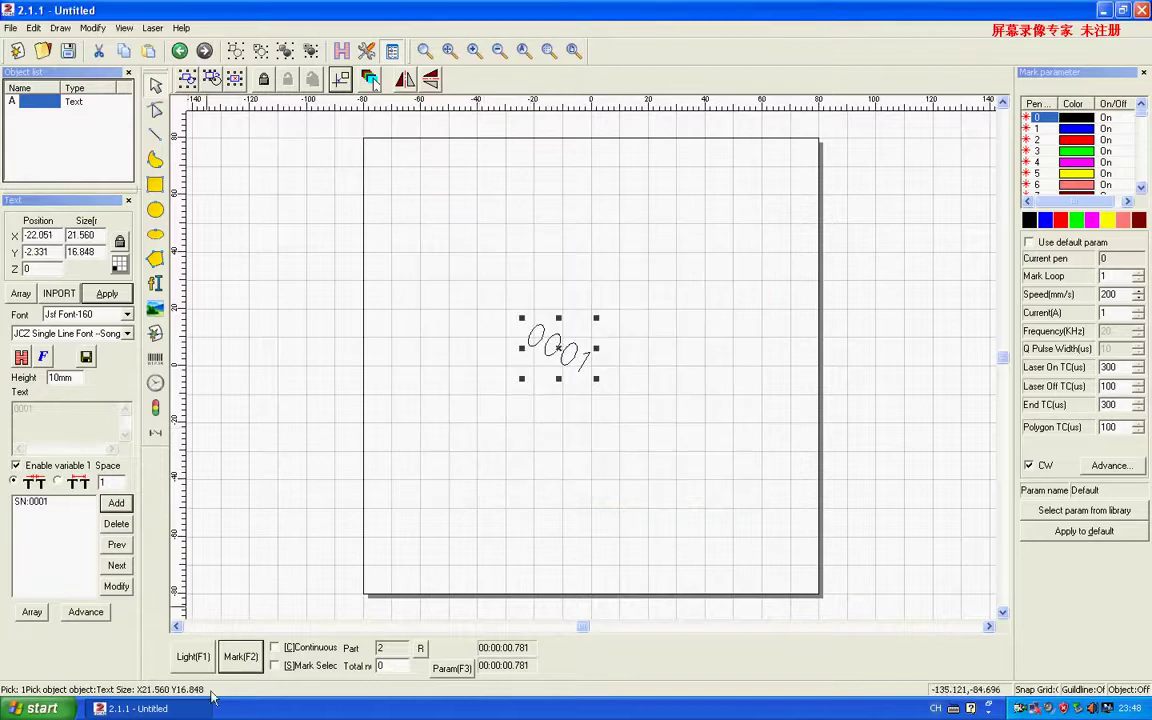
Centre the serial number text on the origin and mark it three times in succession
click(345, 81)
click(242, 657)
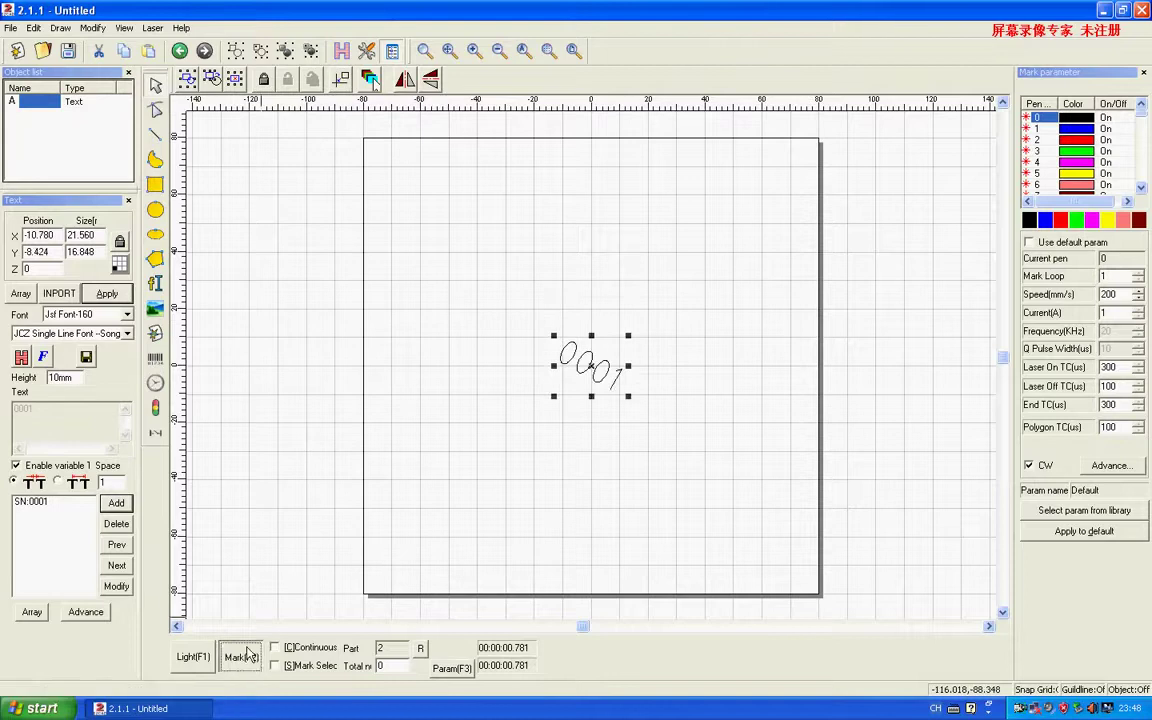
click(243, 657)
click(243, 657)
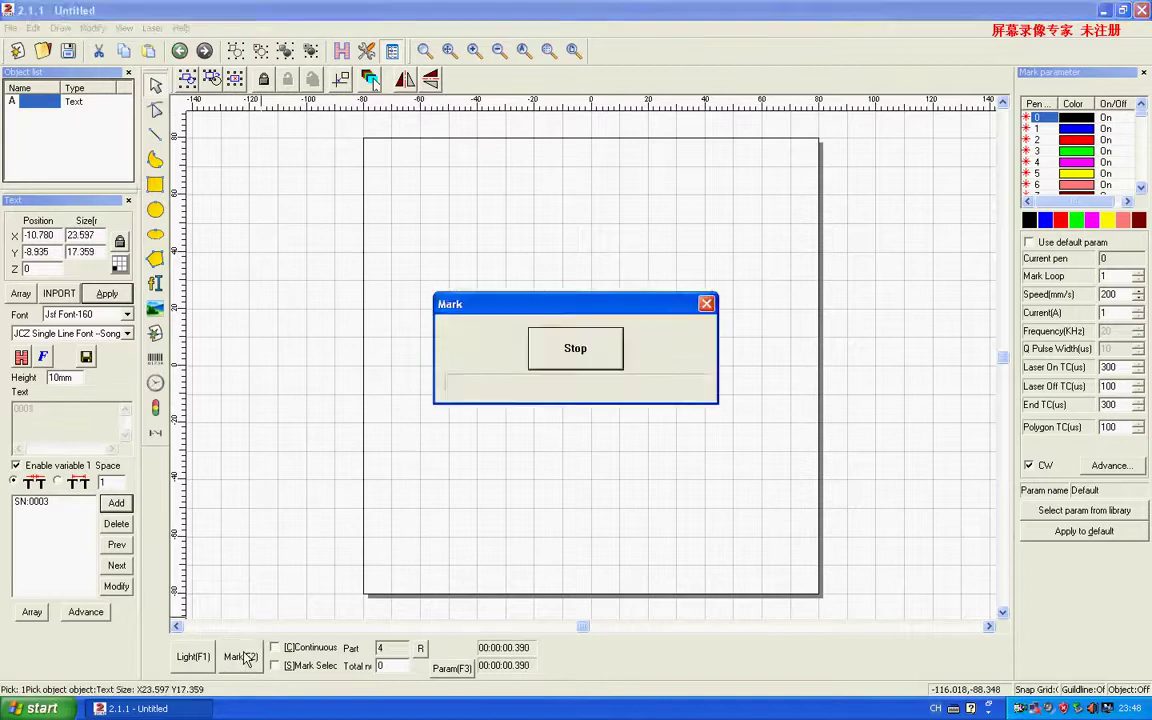
Delete the serial number text and import the CNHTC logo vector file 中国重汽
key(Delete)
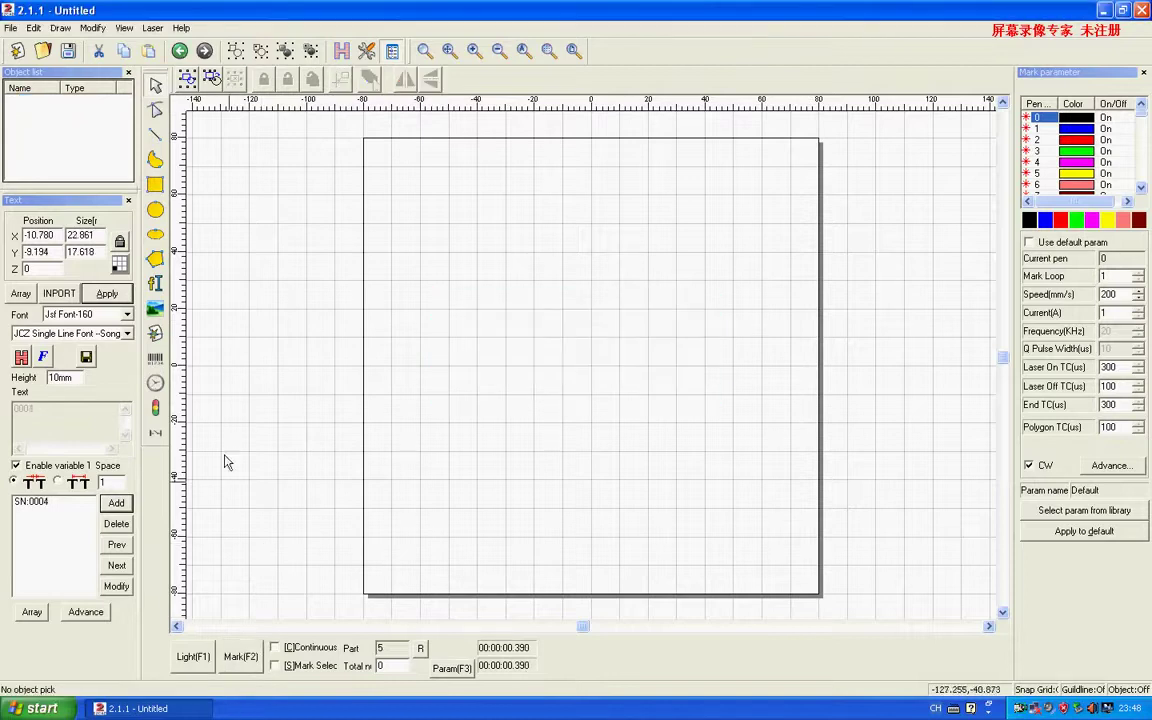
click(155, 284)
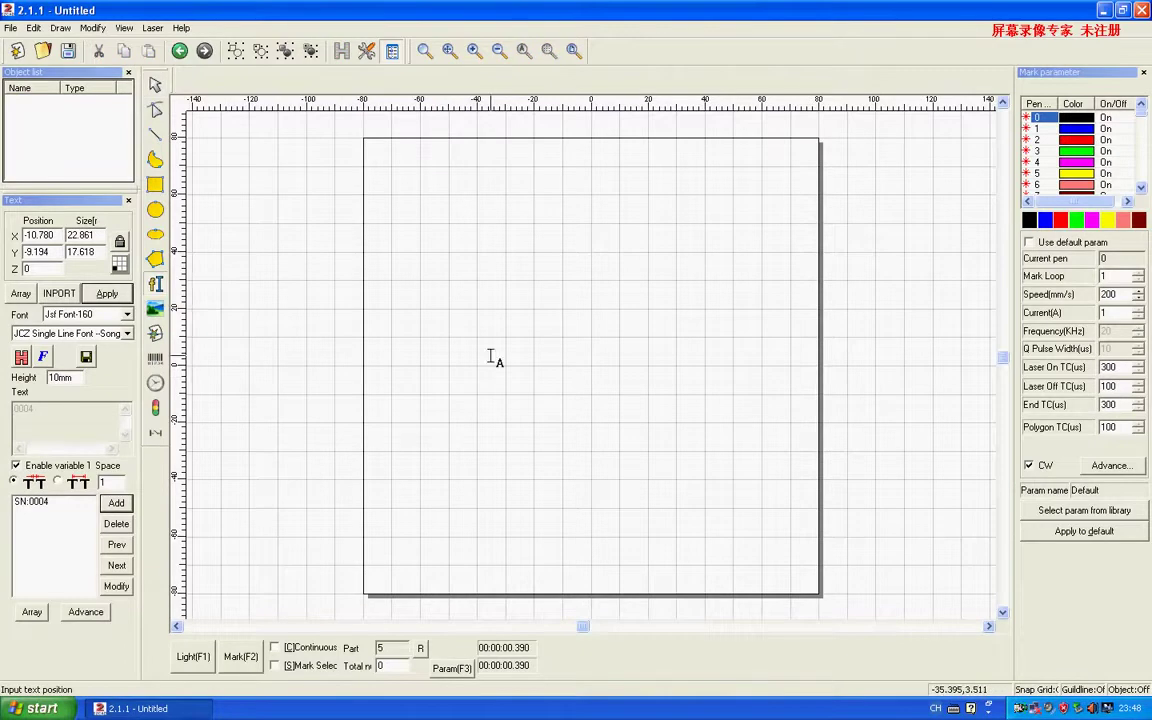
click(155, 333)
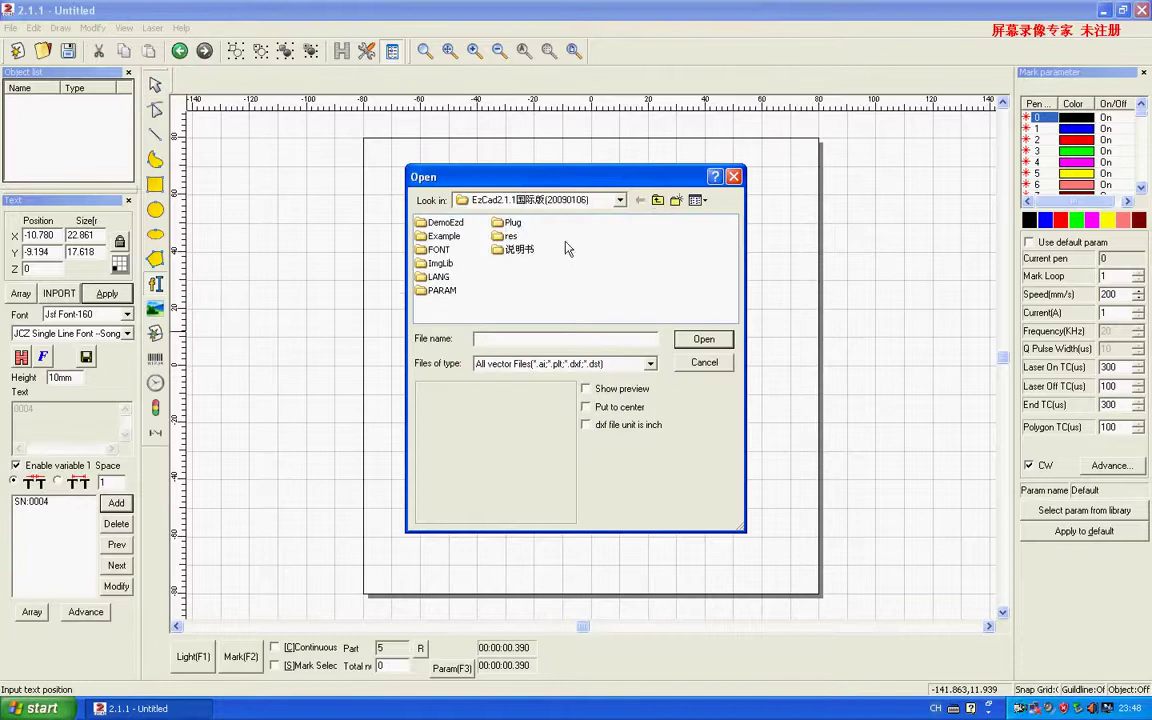
click(658, 201)
click(658, 201)
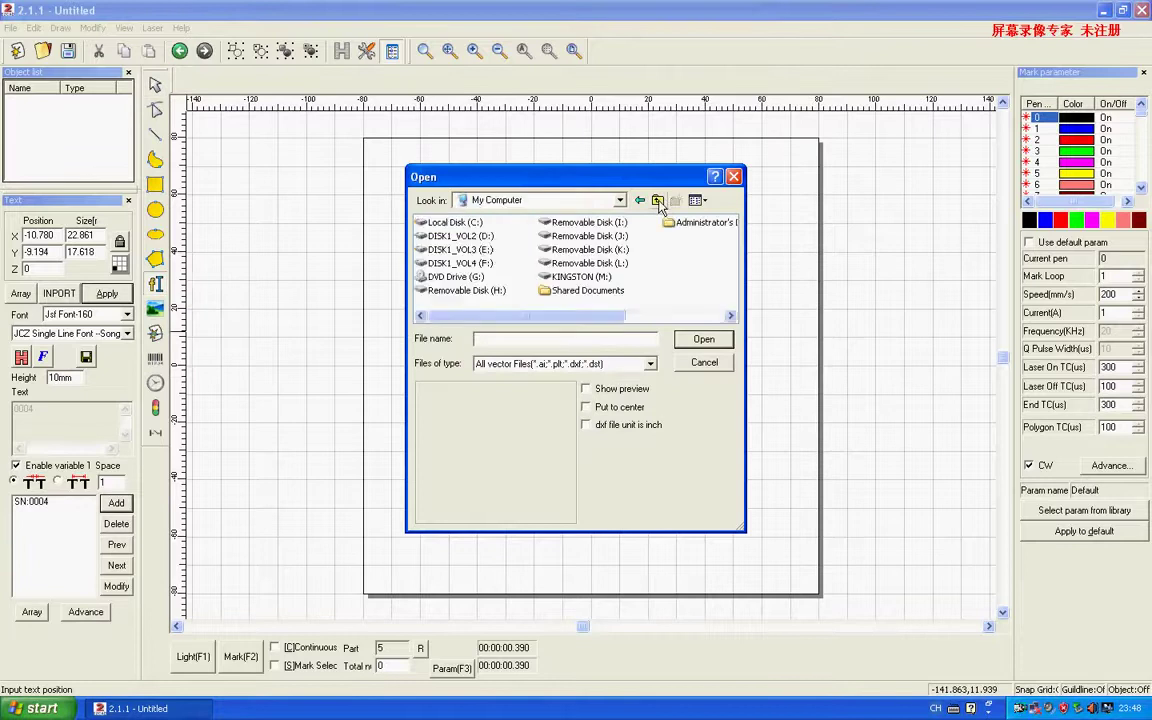
click(658, 201)
double_click(445, 264)
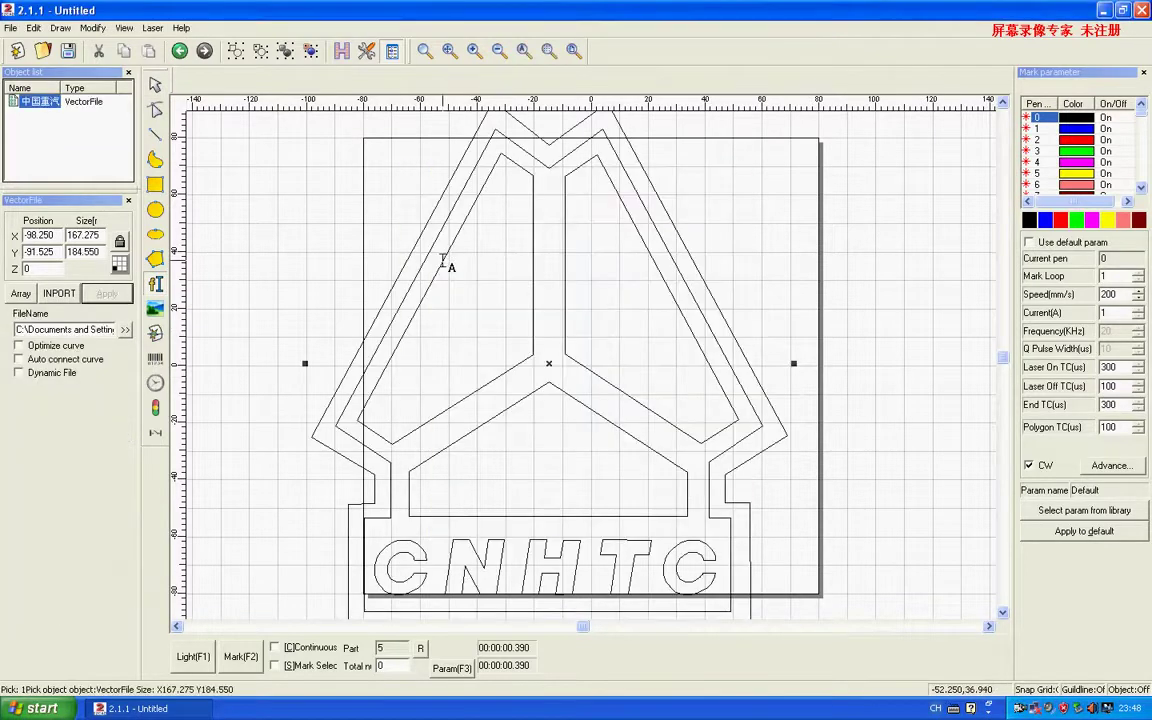
Scale the logo down proportionally to about 49.8 by 54.9 mm and centre it on the origin
scroll(437, 222, down, 2)
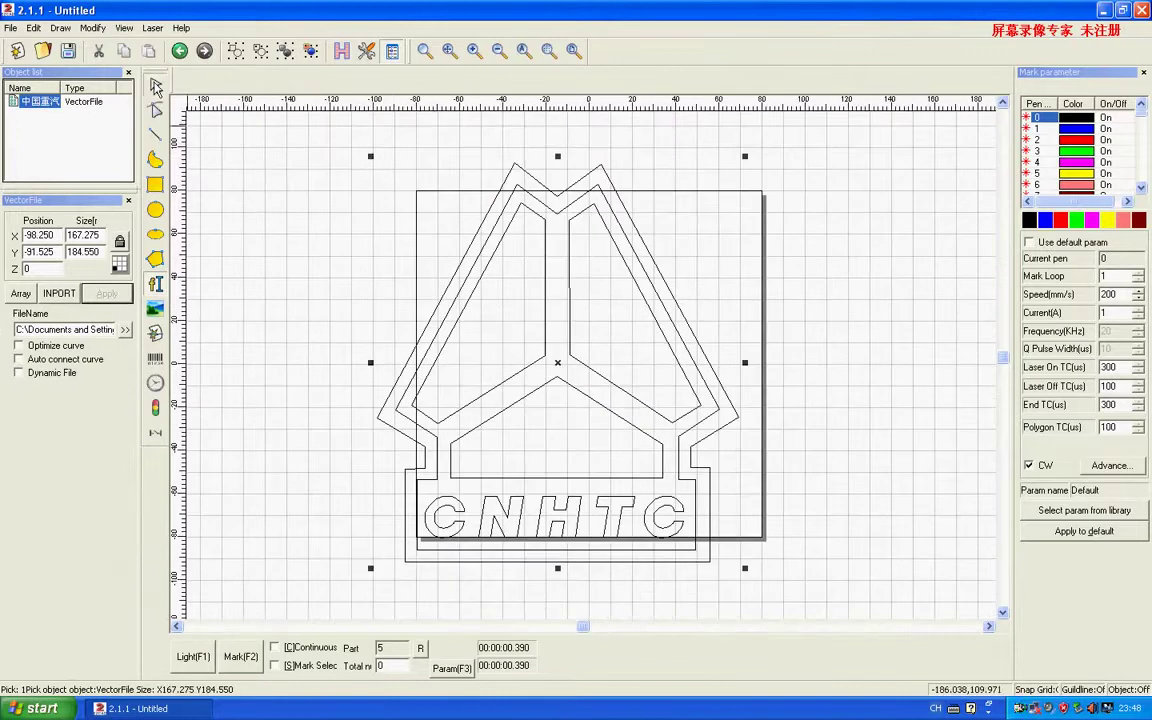
click(155, 85)
drag(366, 185, 624, 437)
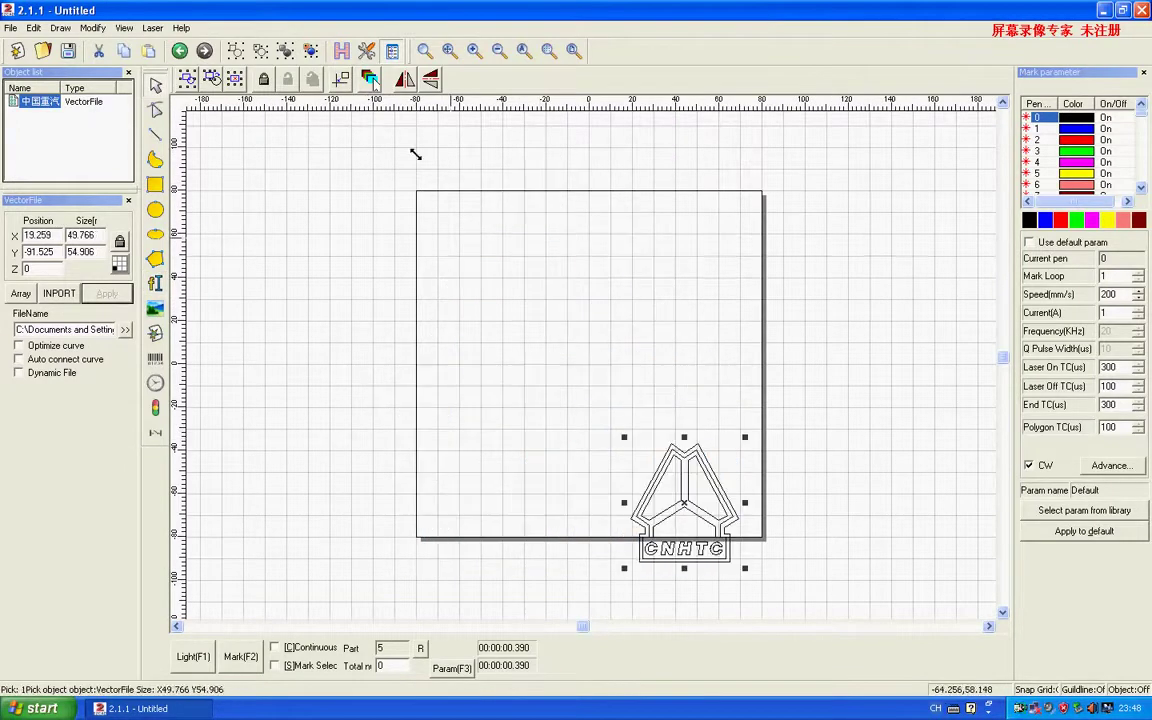
drag(684, 500, 587, 359)
scroll(494, 267, up, 2)
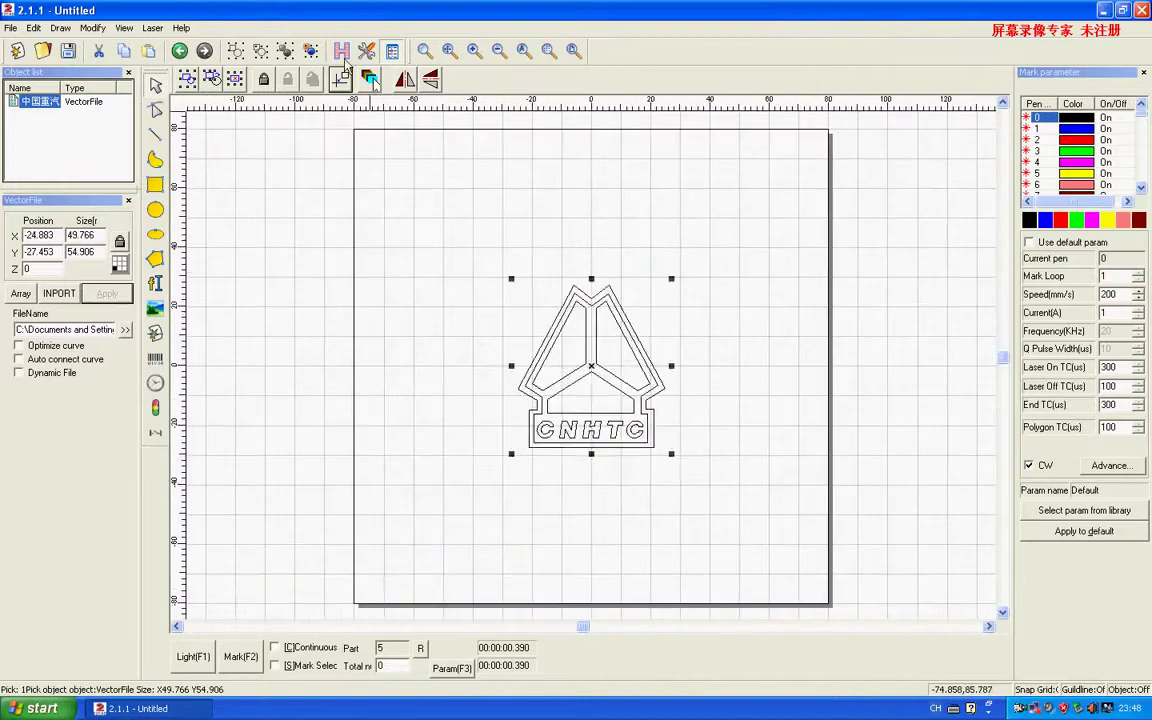
Hatch the logo with a 0.2 mm line distance and contour marking, and change the hatch type to the concentric pattern
click(341, 50)
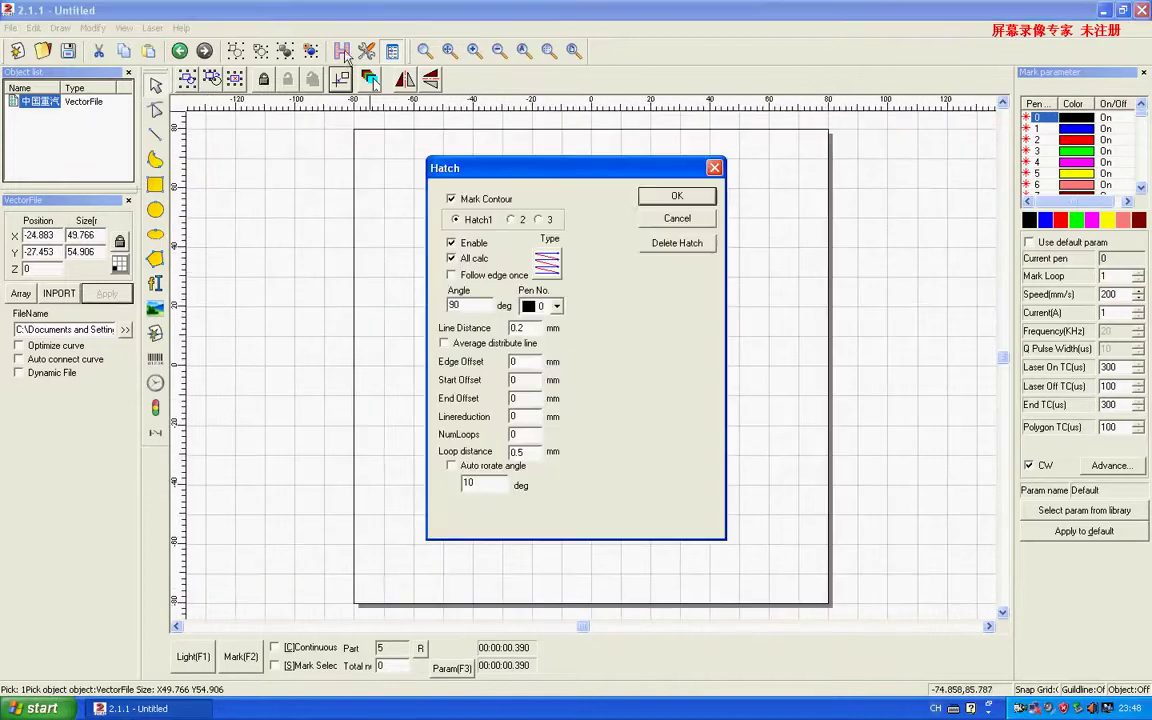
click(645, 196)
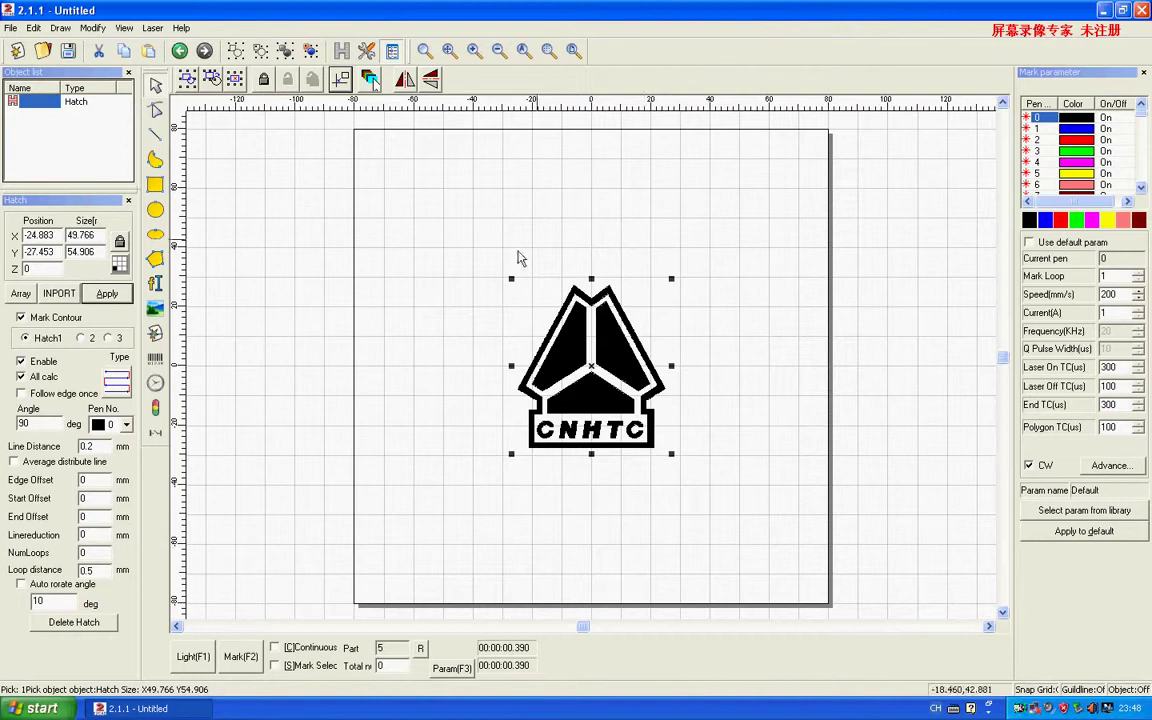
click(124, 379)
click(124, 379)
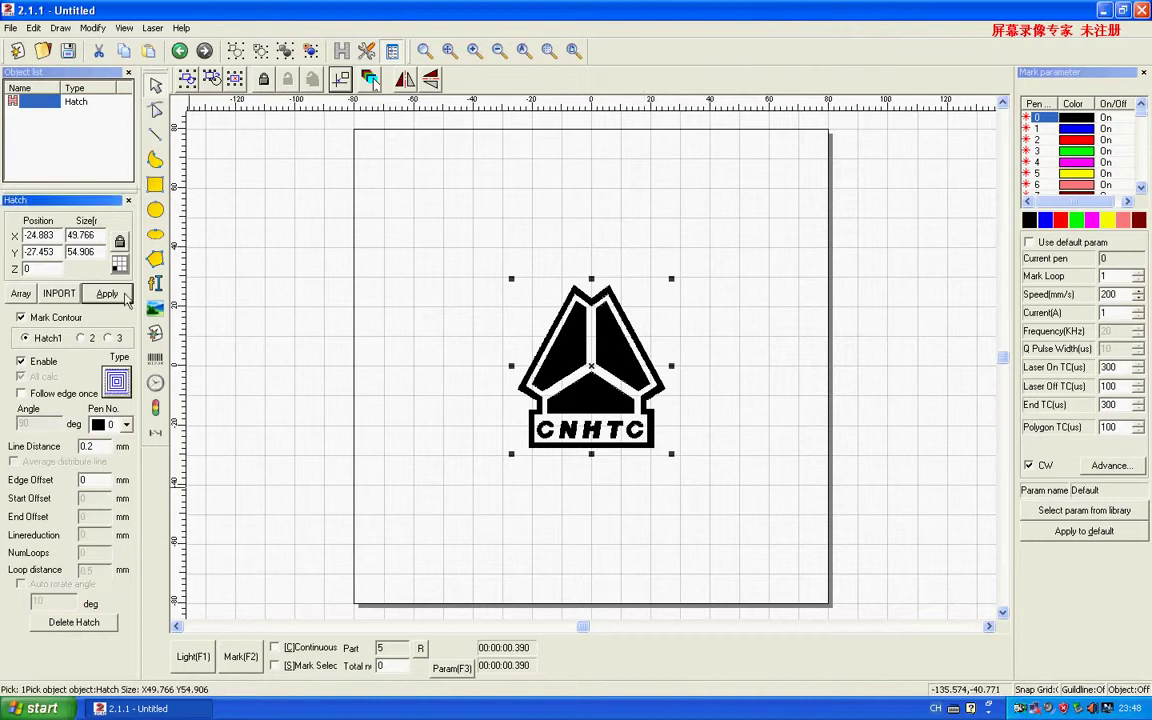
click(107, 294)
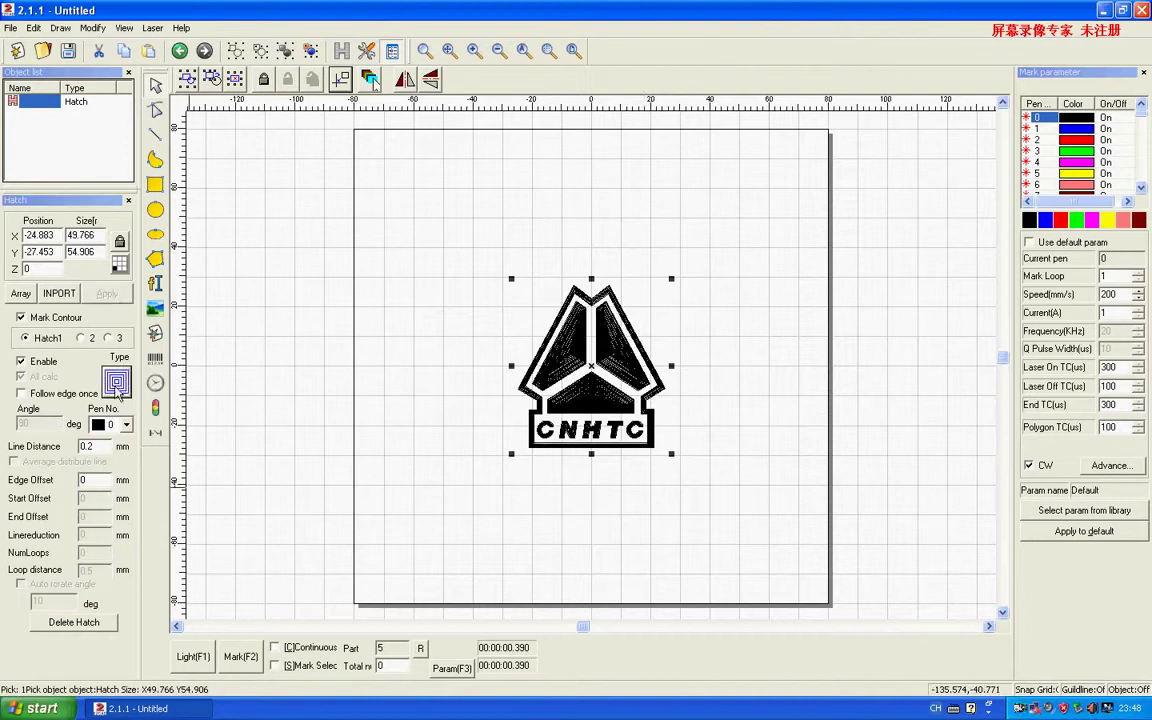
Change the logo's hatch type to the zigzag line pattern and enable following the edge once
click(116, 378)
click(114, 299)
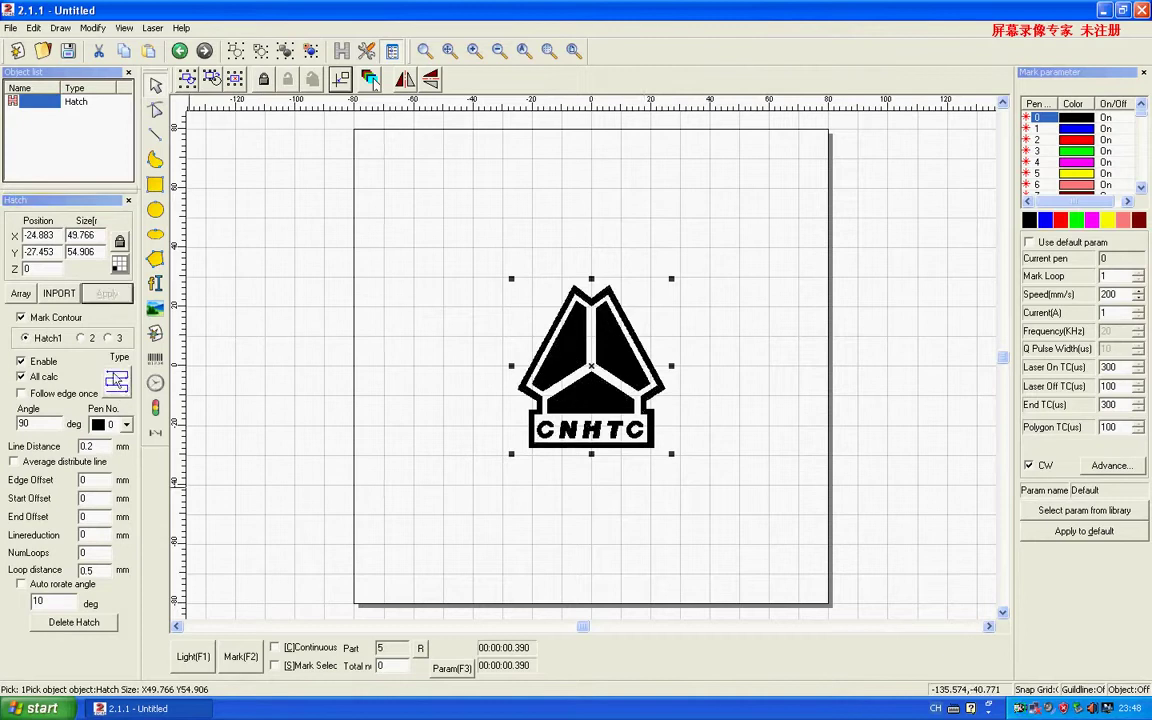
click(22, 393)
click(110, 297)
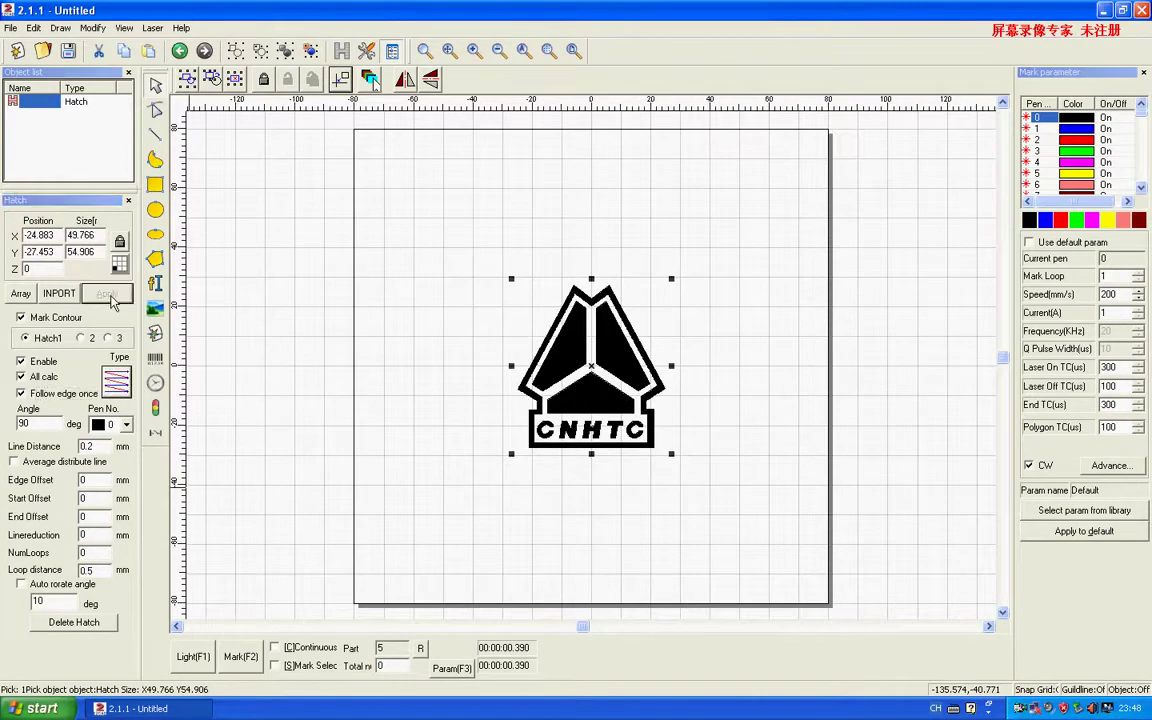
Set the logo's hatch angle to 0 degrees, start marking it, and stop the marking run
double_click(22, 423)
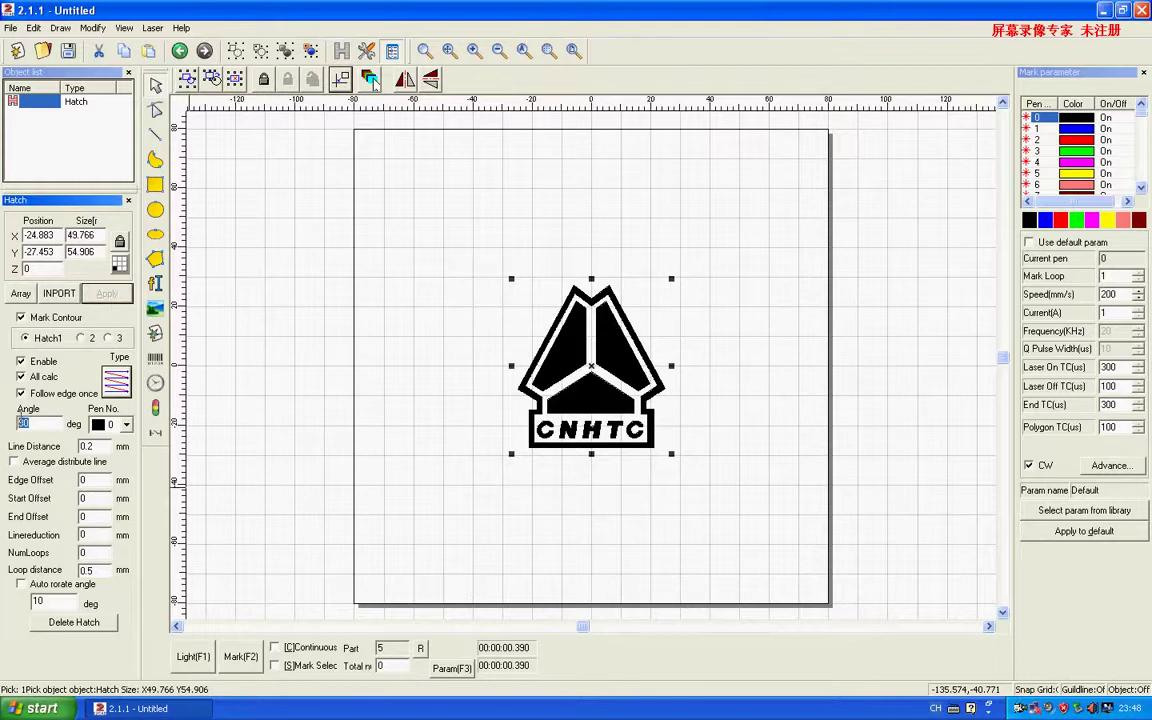
text(0)
click(110, 296)
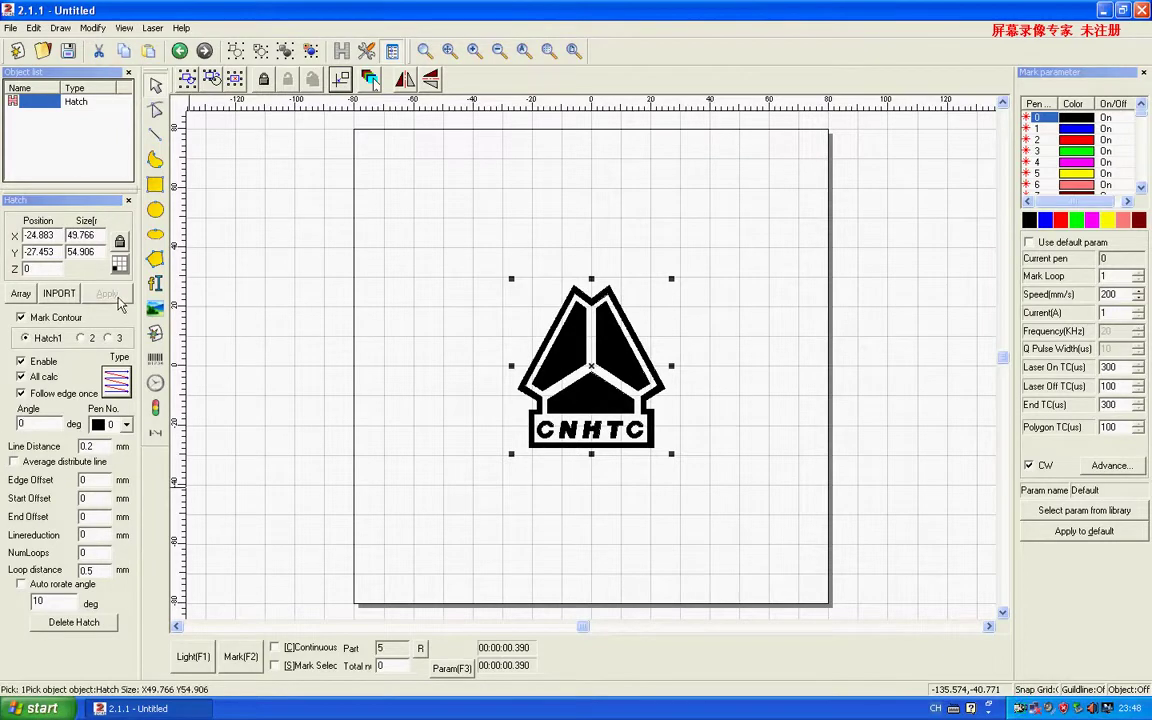
click(240, 657)
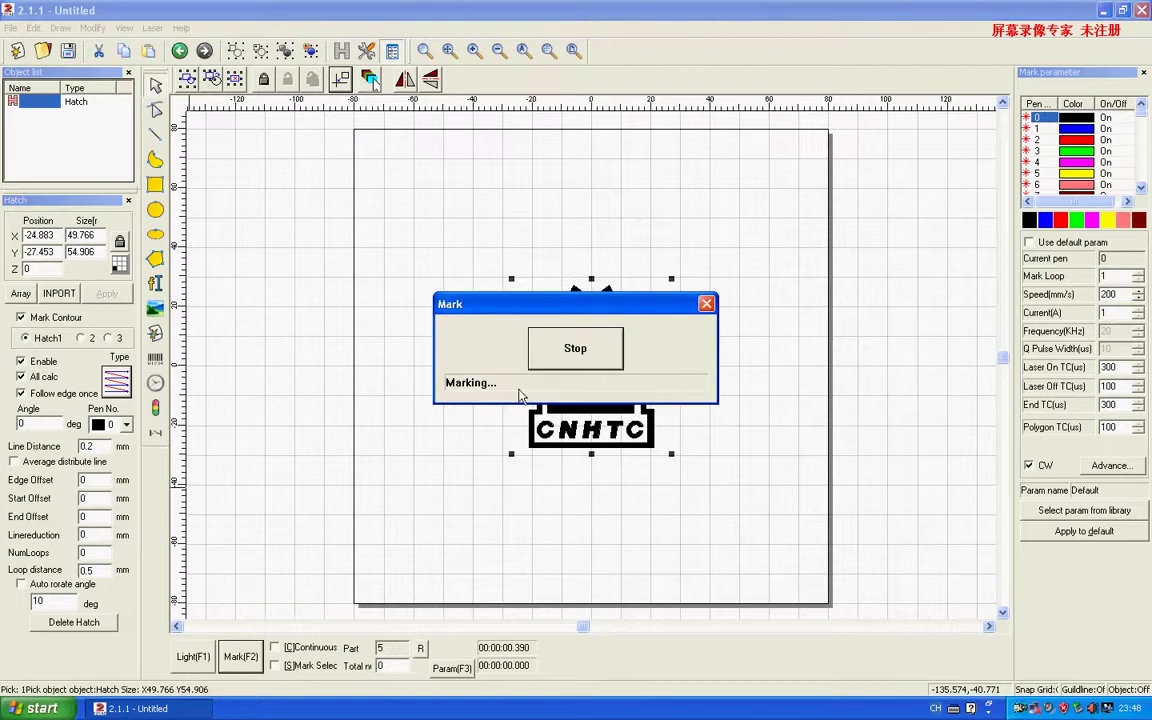
click(556, 356)
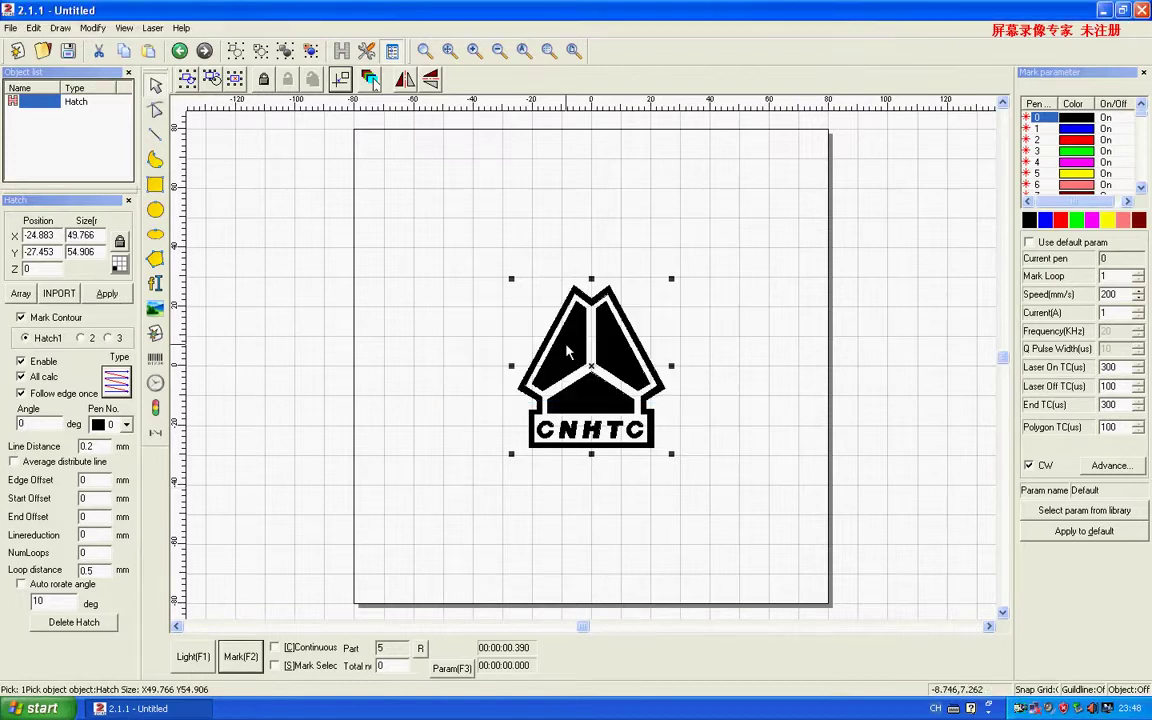
Delete the hatch from the logo and ungroup the vector file into separate curves
click(91, 622)
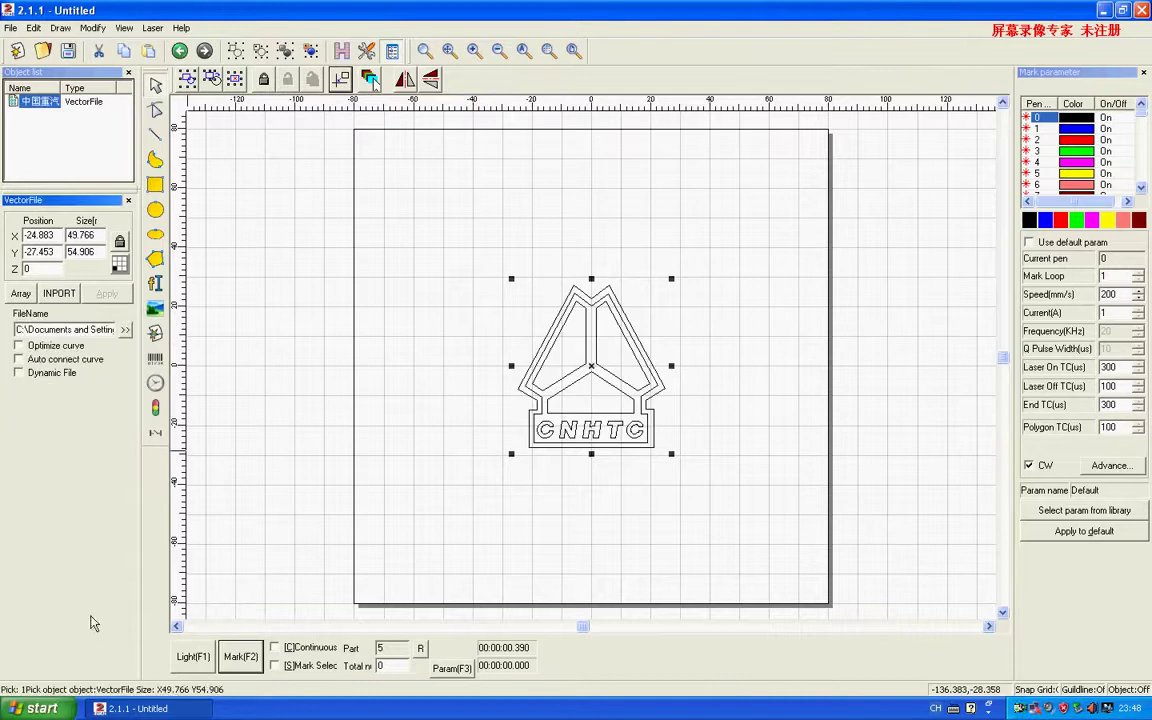
click(679, 468)
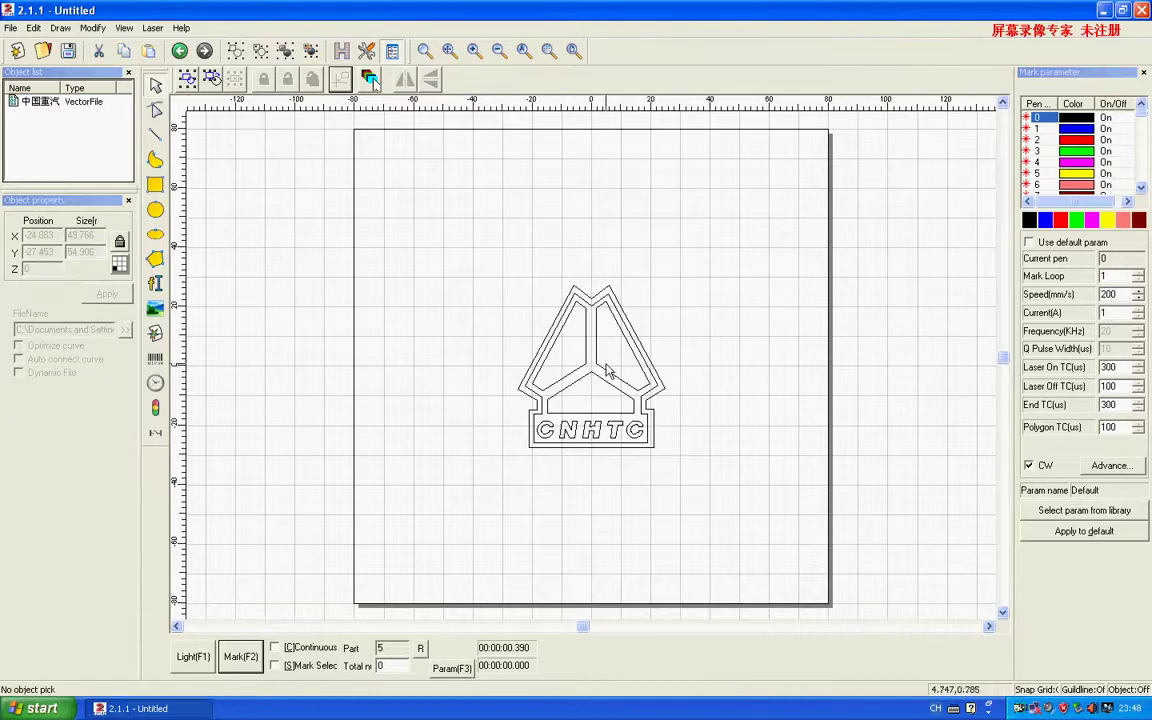
click(546, 336)
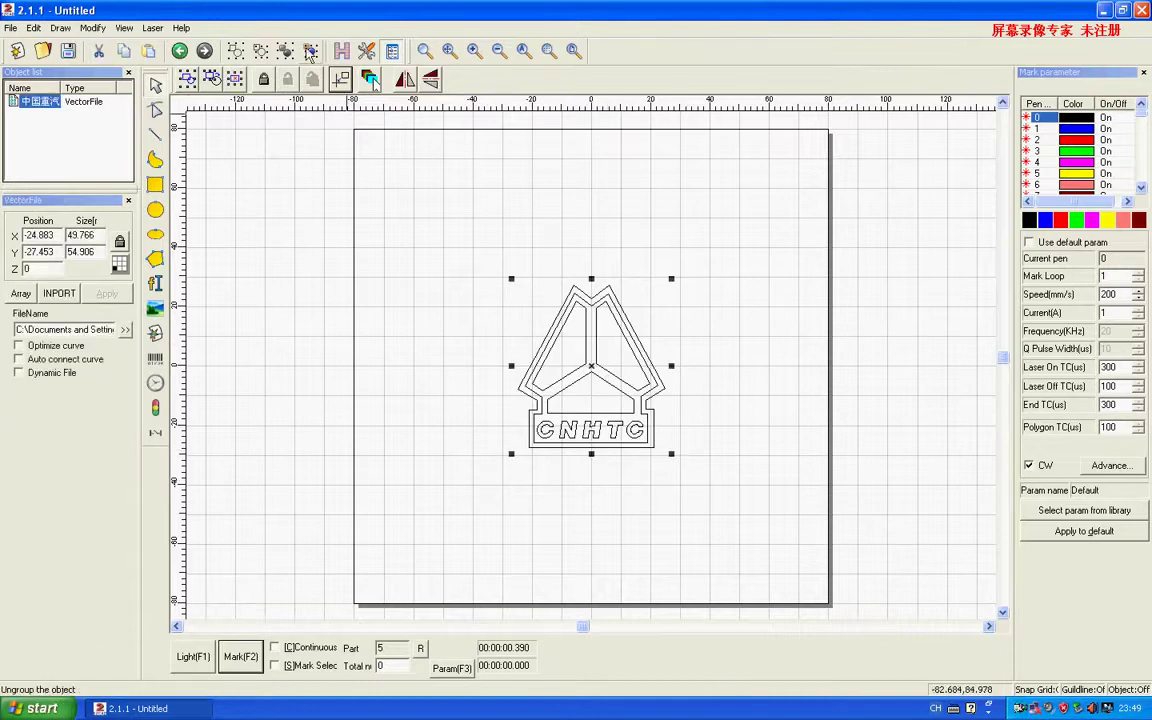
click(371, 81)
scroll(650, 300, up, 3)
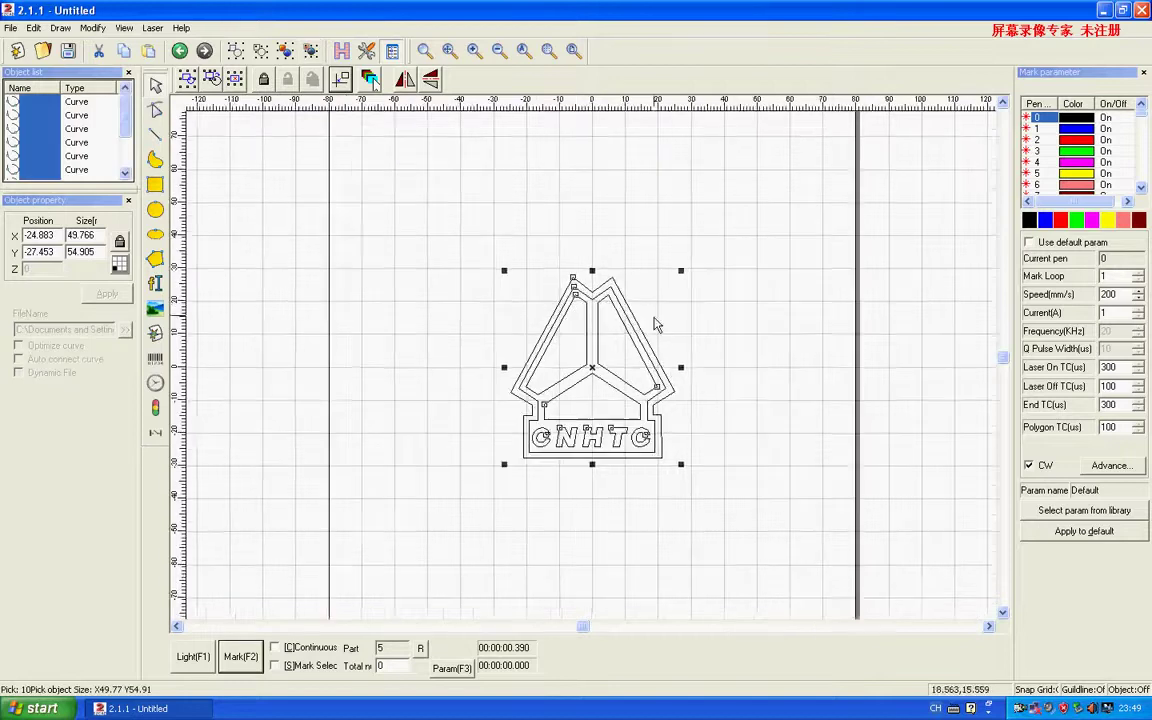
Delete all outline and emblem curves of the logo, keeping only the CNHTC letters
click(647, 290)
click(647, 290)
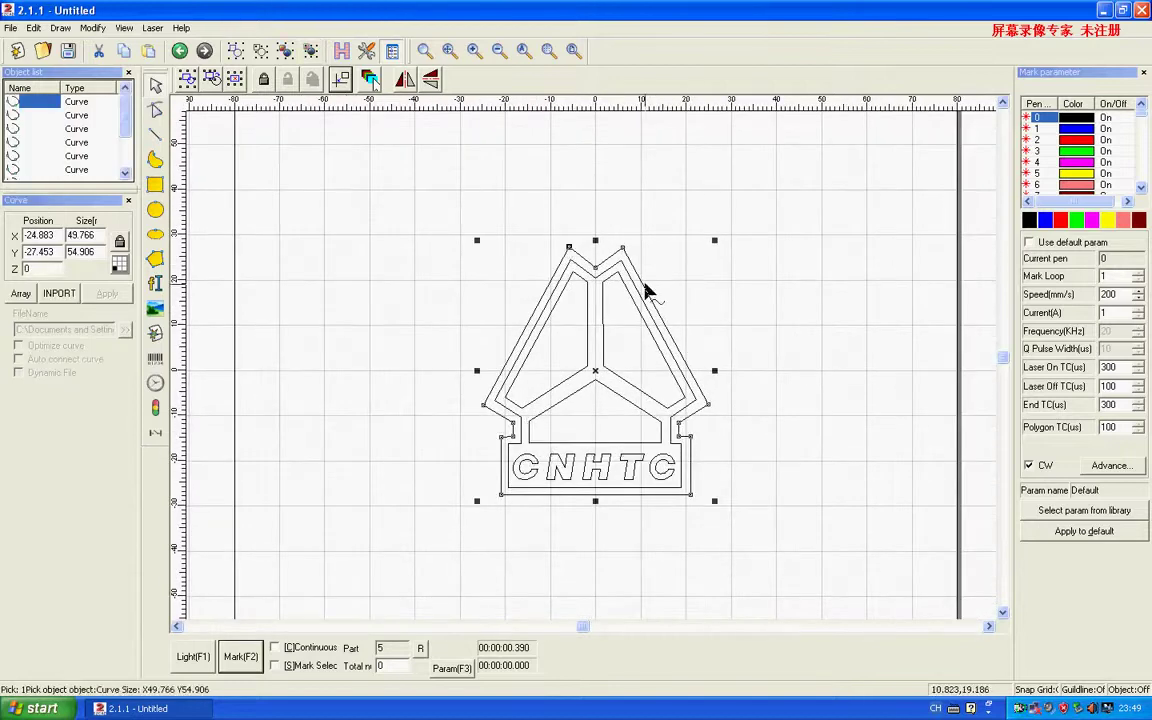
key(Delete)
click(628, 312)
key(Delete)
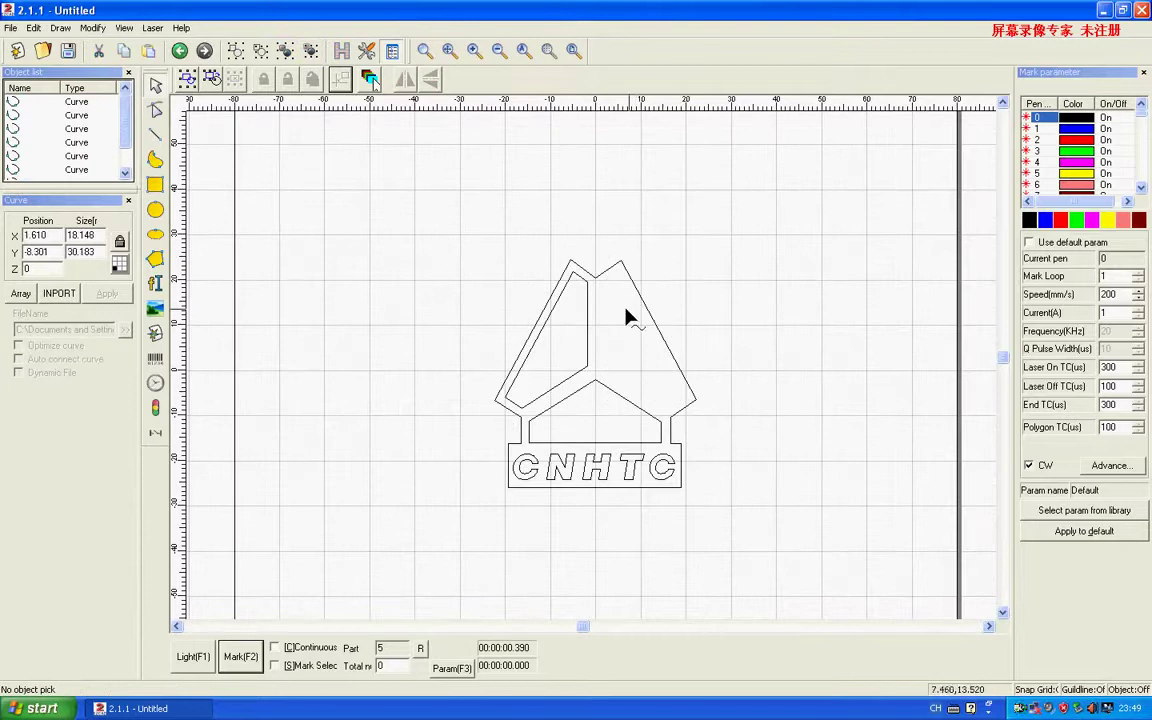
click(590, 290)
key(Delete)
click(590, 290)
key(Delete)
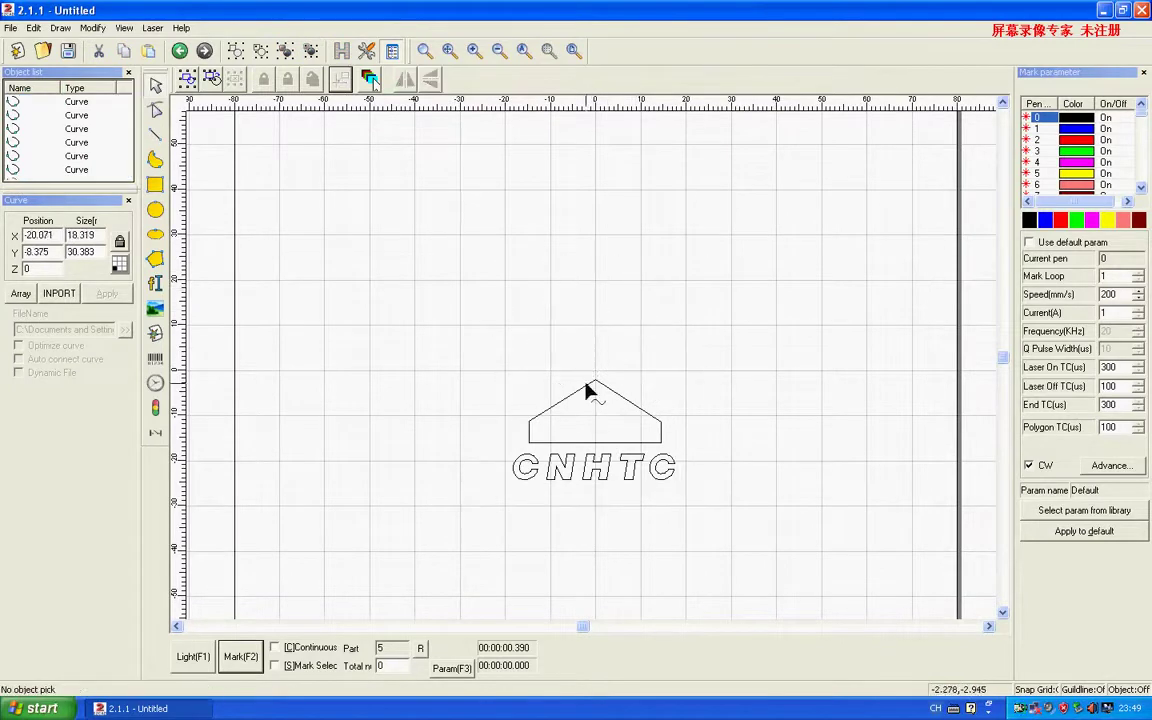
click(588, 388)
key(Delete)
Group the CNHTC letter curves and centre the group on the origin
drag(470, 437, 814, 562)
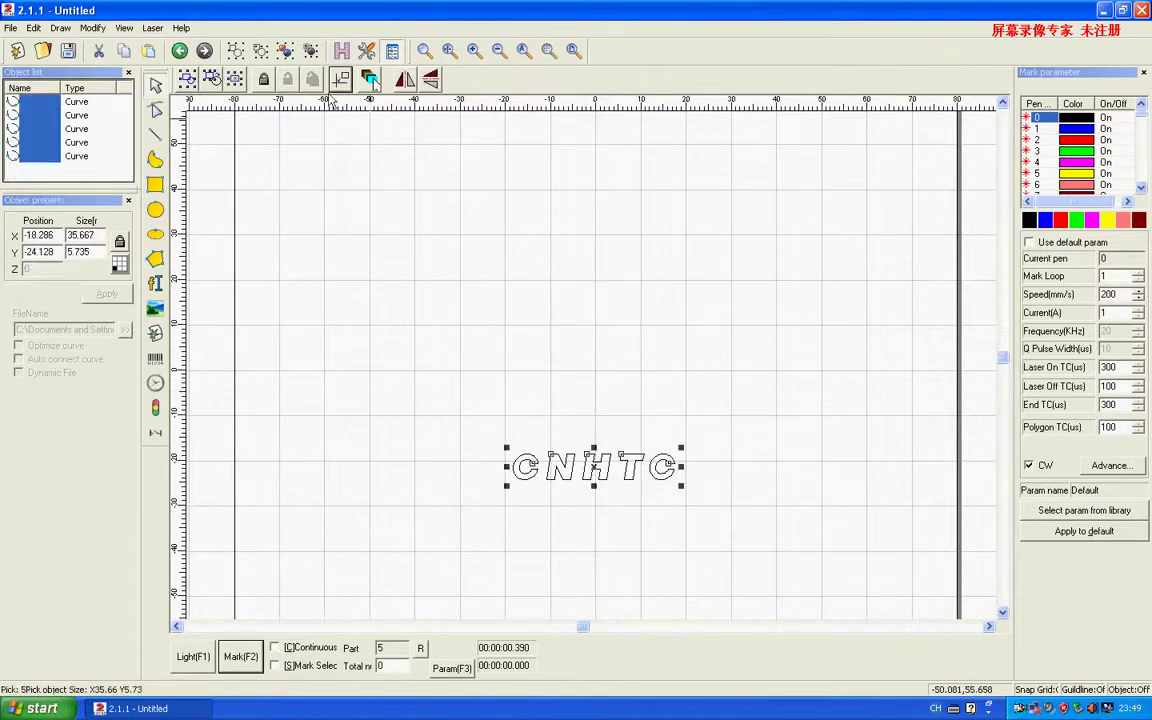
click(284, 53)
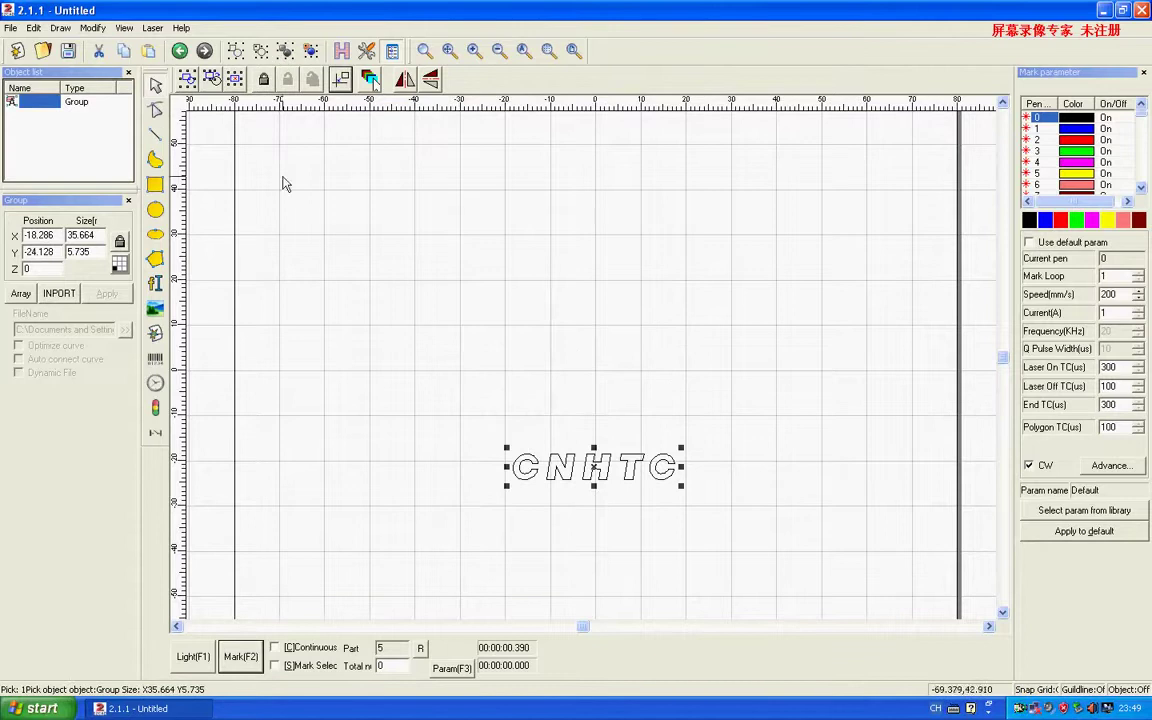
click(340, 80)
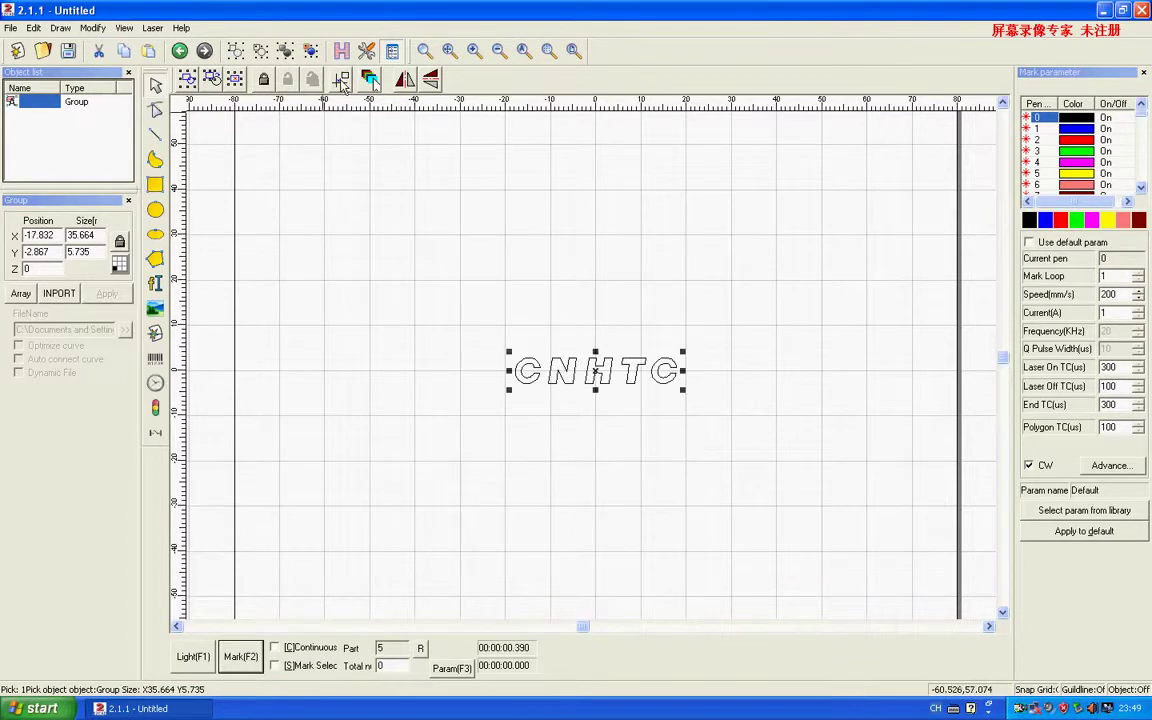
Hatch the CNHTC lettering with contour marking, 0 degree angle and 0.2 mm line distance, and delete the hatched lettering
click(340, 55)
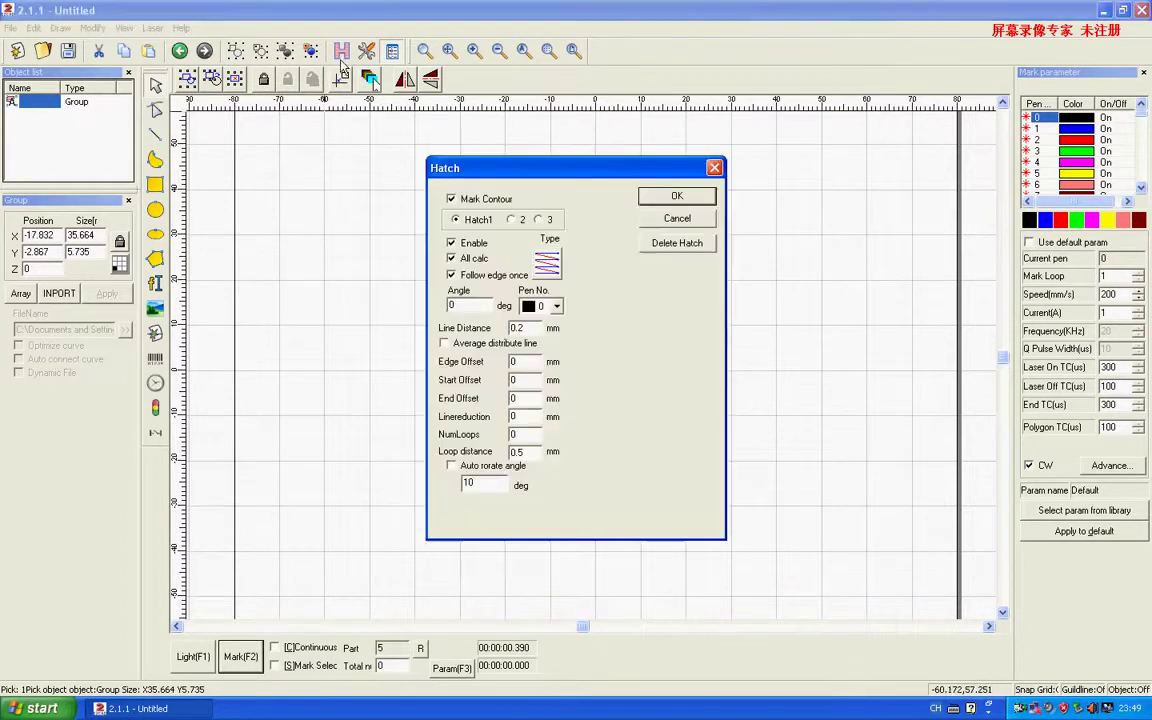
click(672, 198)
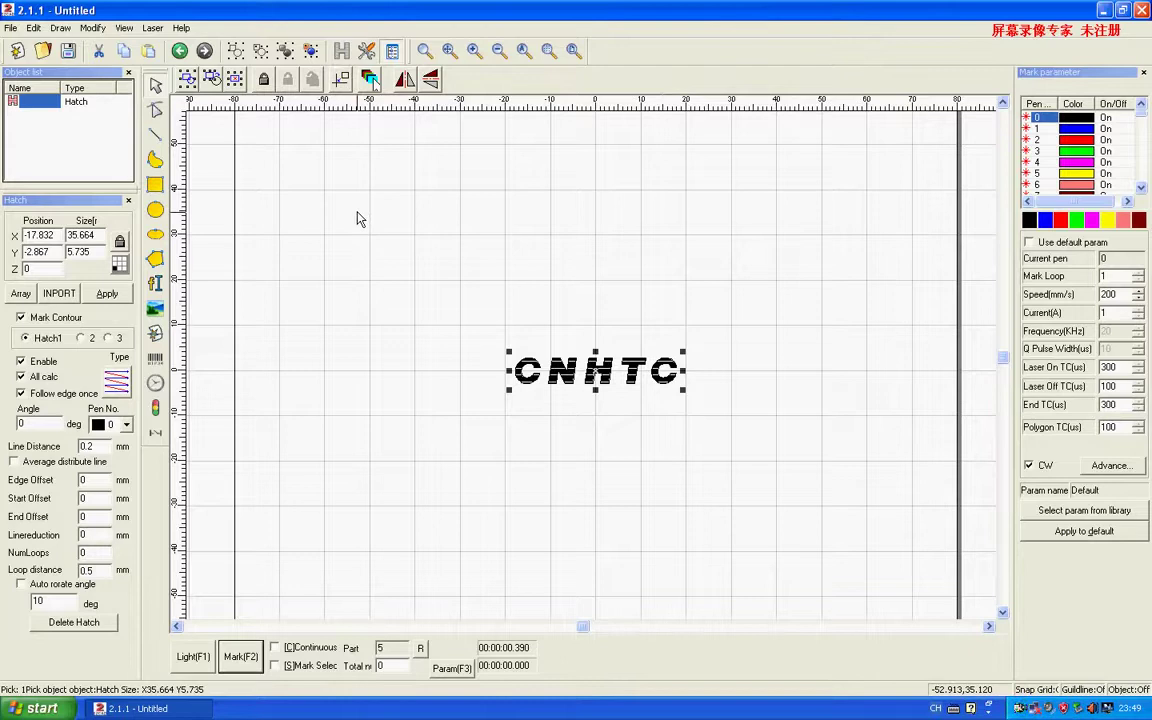
key(Delete)
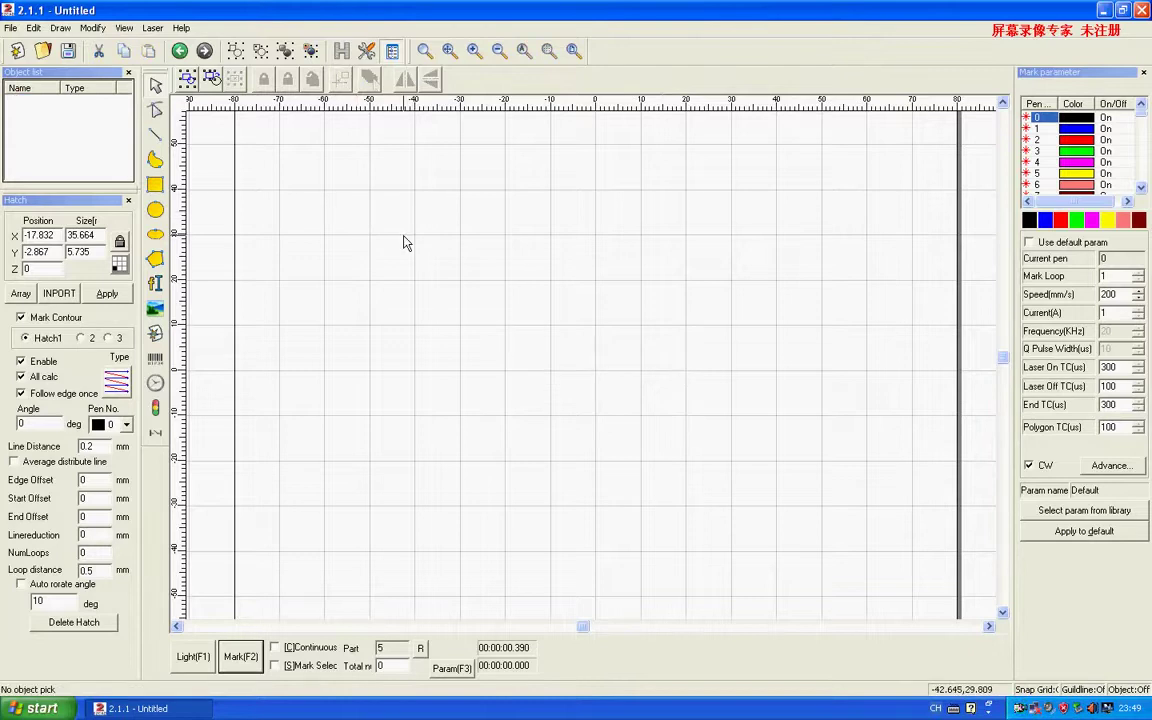
click(12, 28)
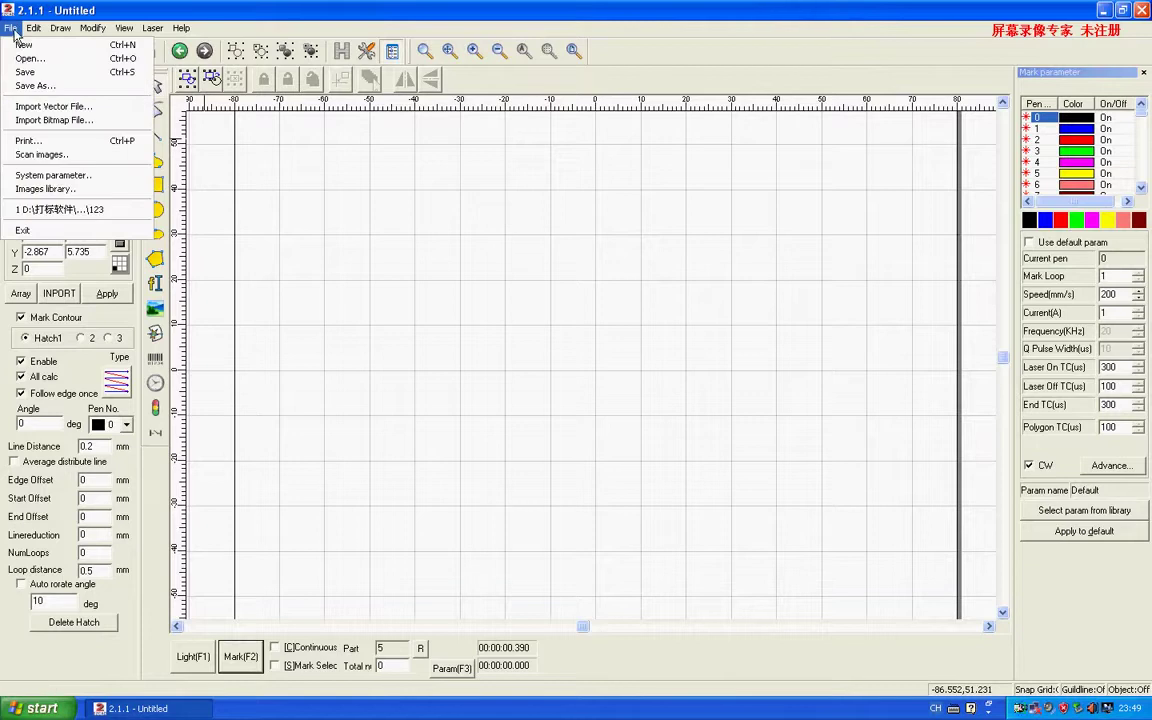
mouse_move(31, 30)
click(336, 217)
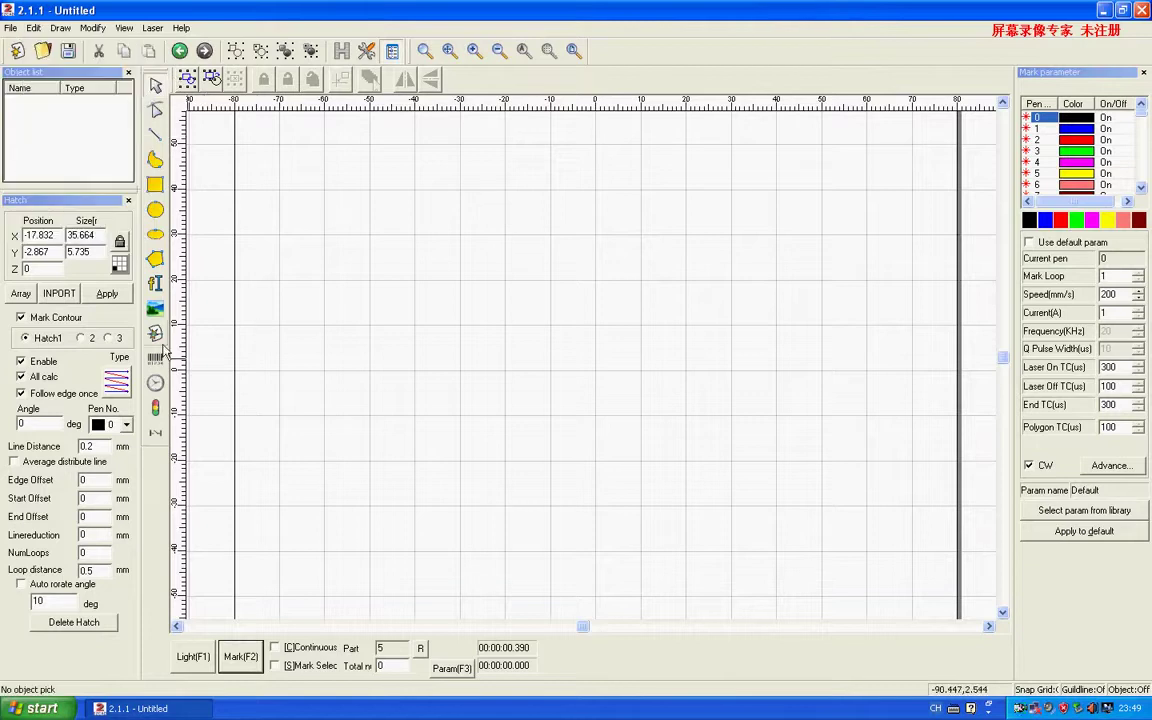
Create a Code 39 barcode containing 123456 in BarCode Font-21, enlarged to about 38.2 by 27.5 mm and centred on the origin
click(155, 283)
click(530, 358)
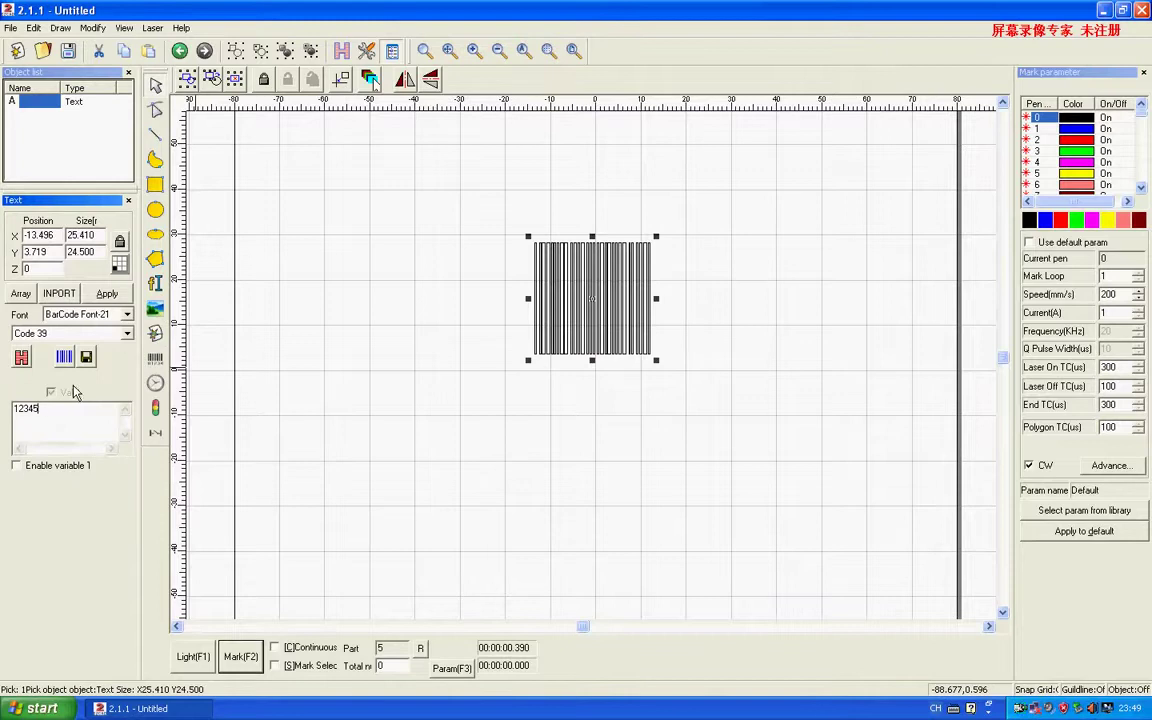
text(6)
click(107, 293)
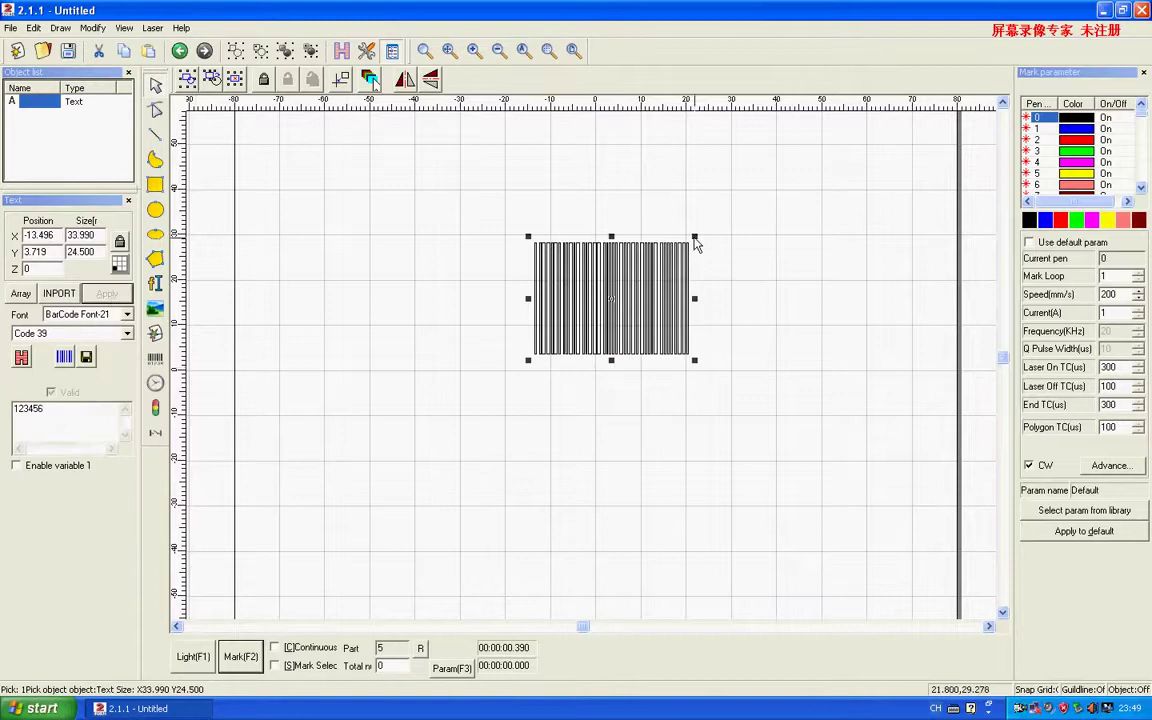
drag(697, 245, 712, 222)
click(340, 79)
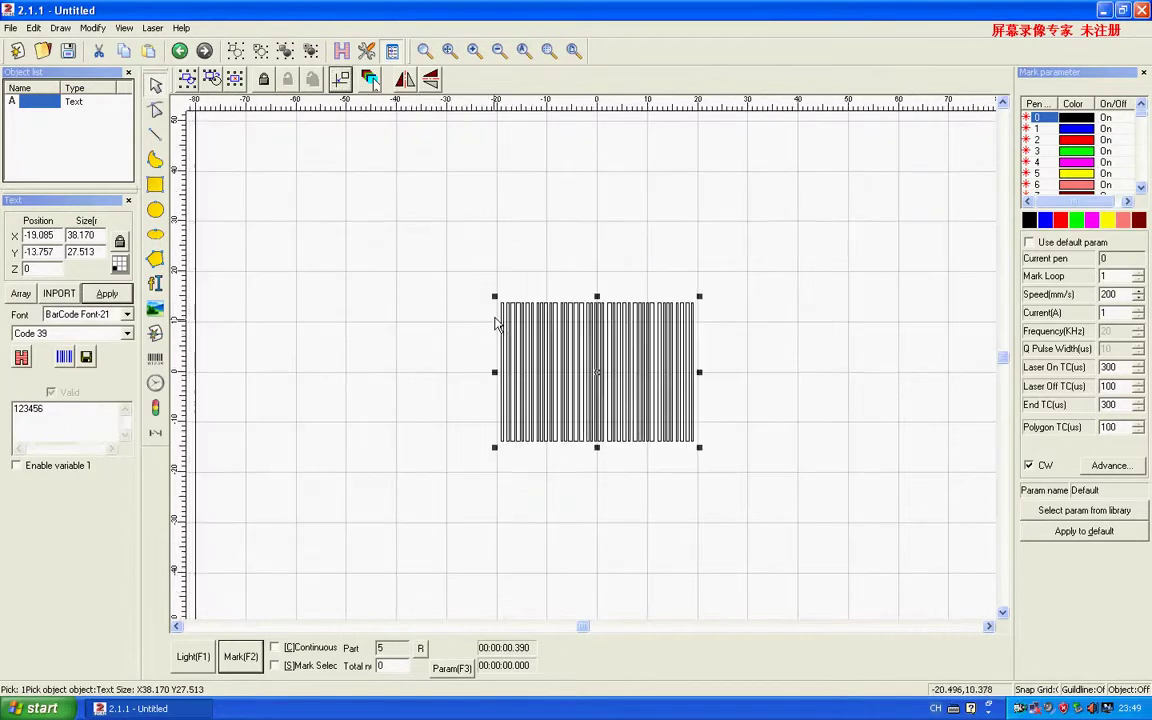
Hatch the barcode, examine the filled bars up close, and delete the hatch again
click(366, 50)
click(692, 218)
scroll(668, 305, up, 3)
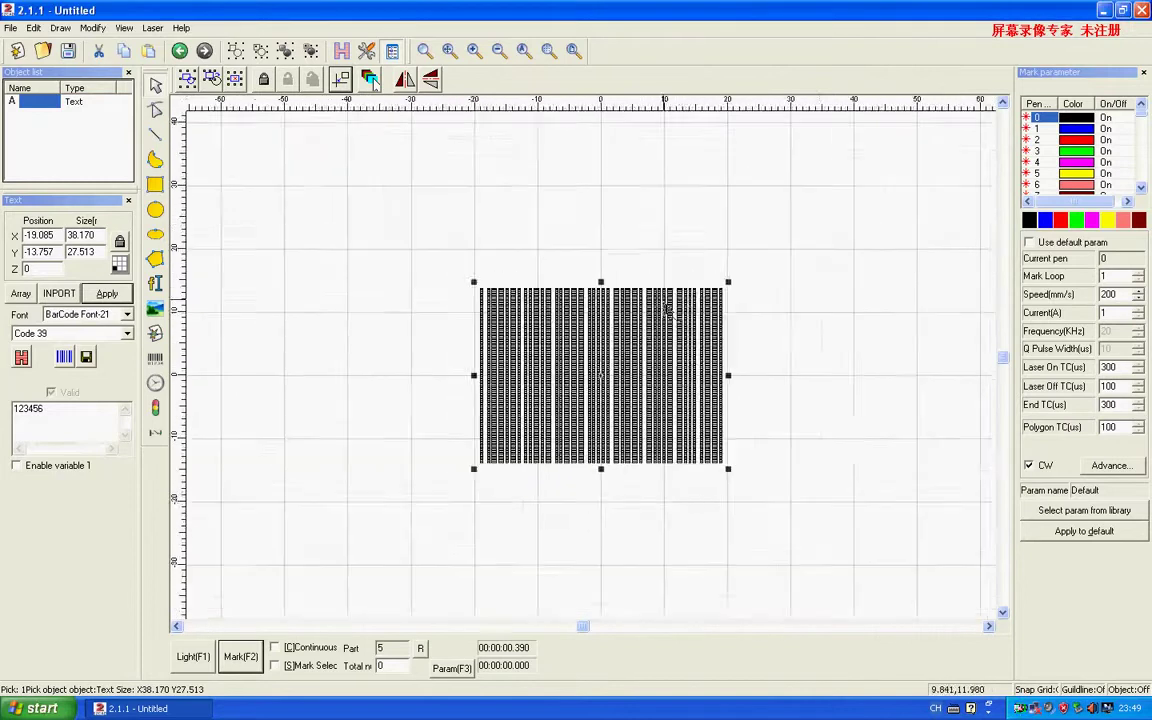
scroll(666, 309, down, 3)
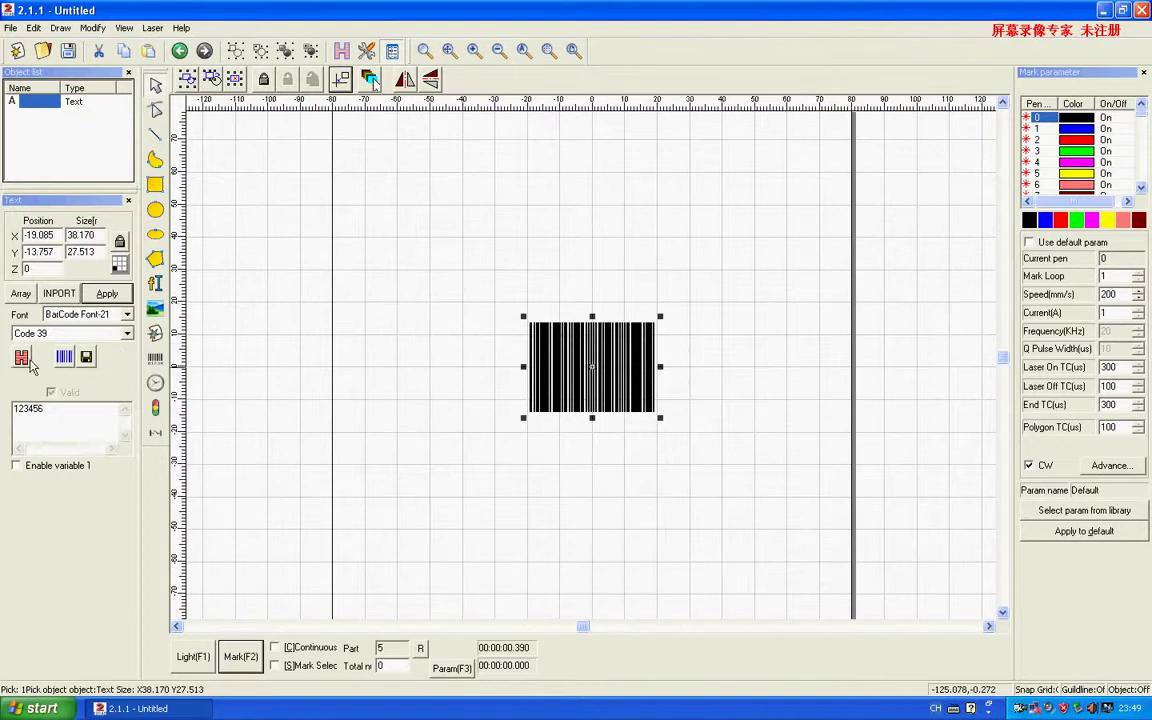
key(ctrl+h)
click(676, 243)
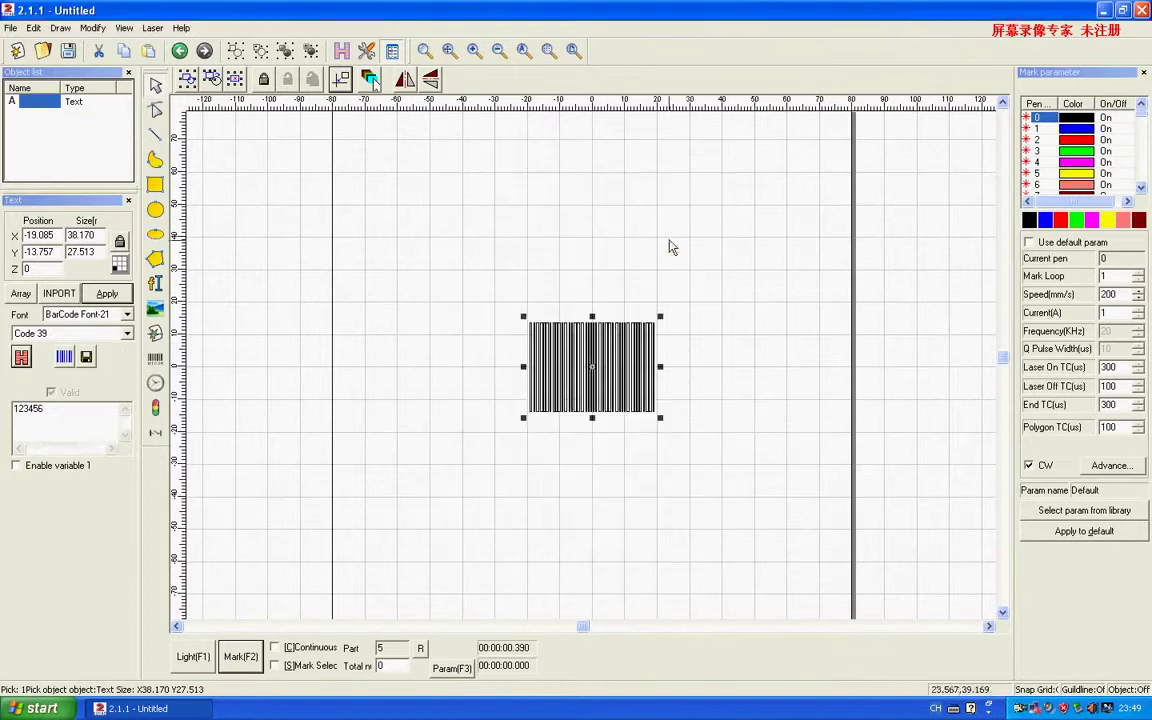
Change the barcode type to QRCODE and scale the code to about 32.5 mm square, centred on the origin
click(122, 333)
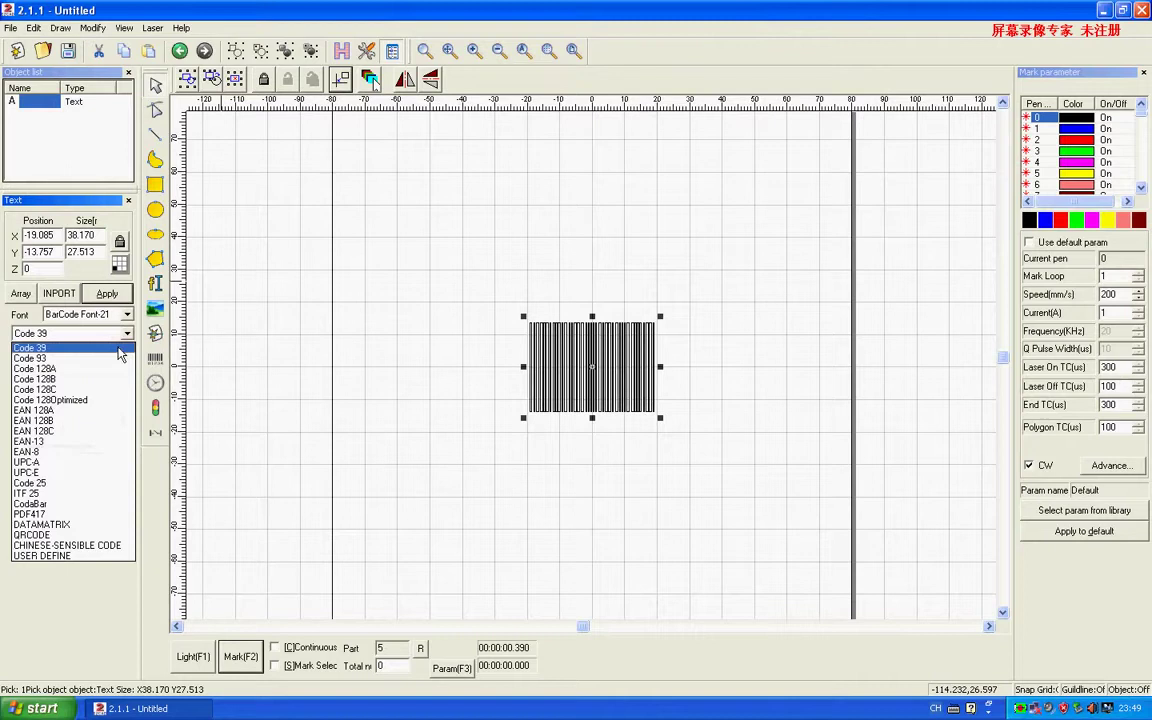
click(60, 534)
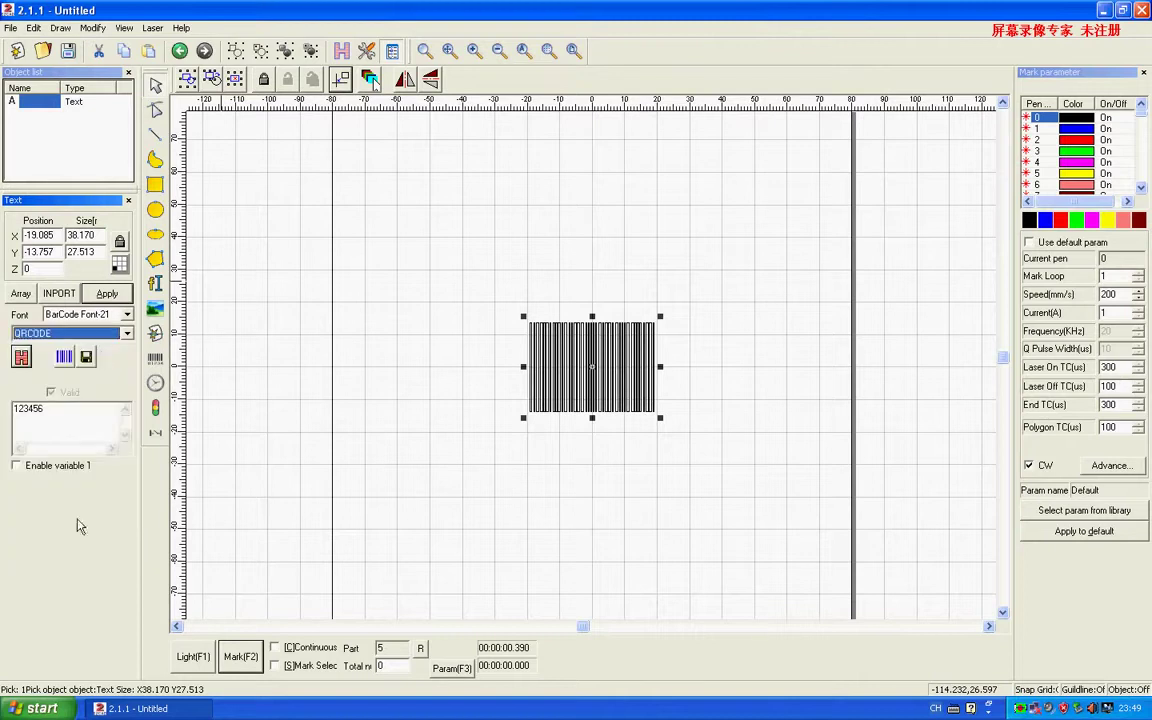
click(107, 293)
drag(563, 383, 705, 285)
Hatch the QR code with contour marking, 0 degree angle and 0.2 mm line distance, and mark it
click(341, 55)
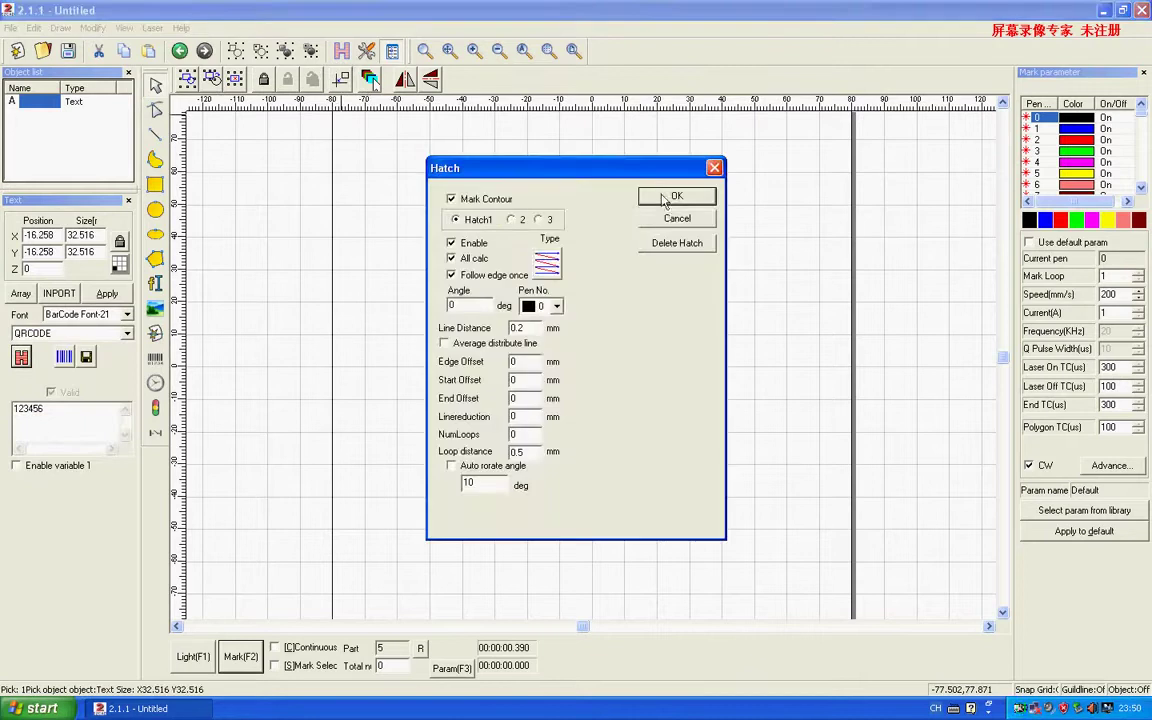
click(668, 200)
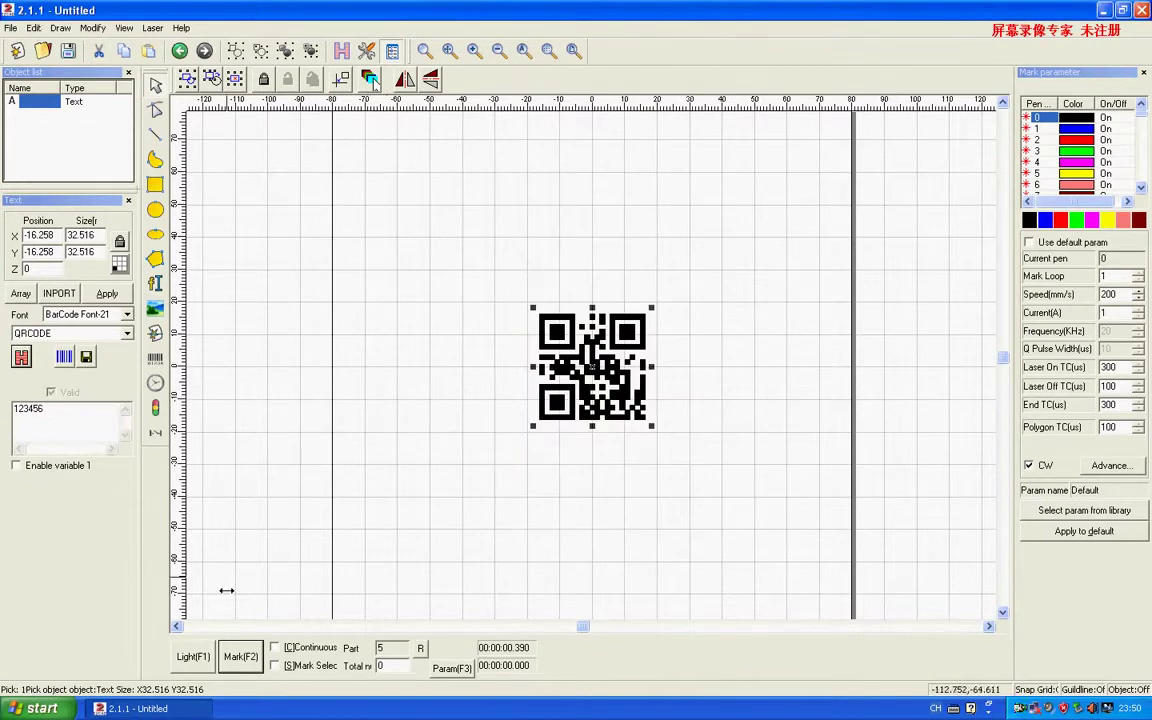
click(240, 657)
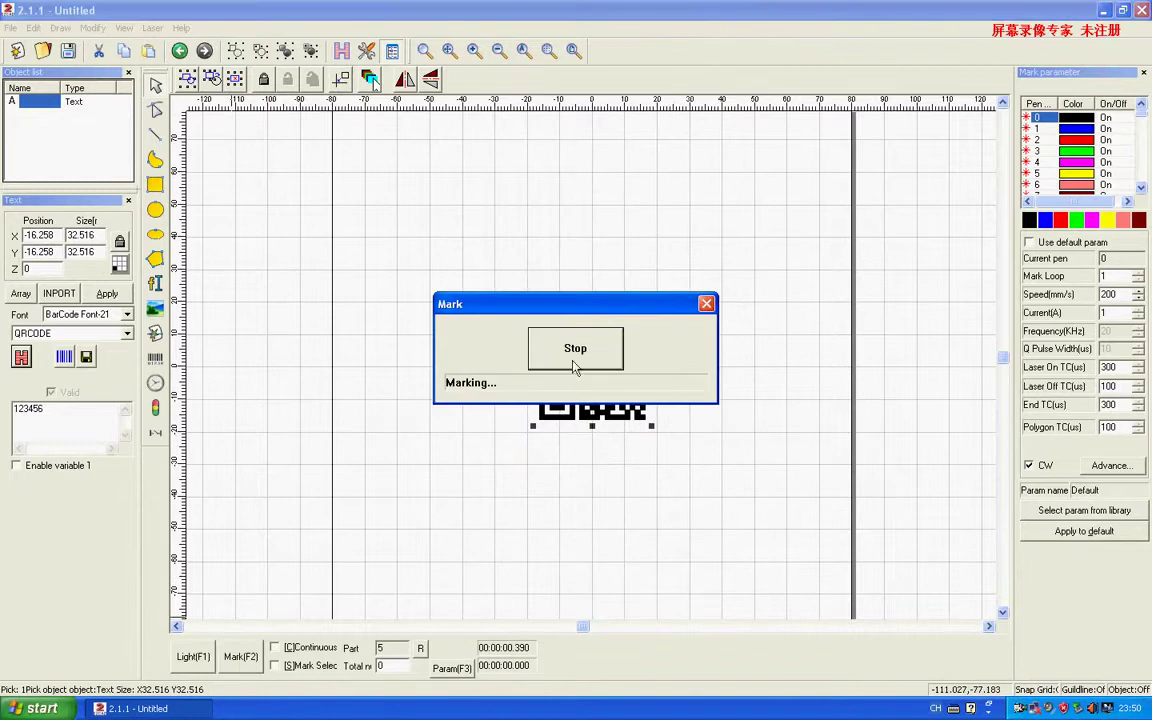
Save the drawing to the desktop as an EzCad file named 1234
click(10, 28)
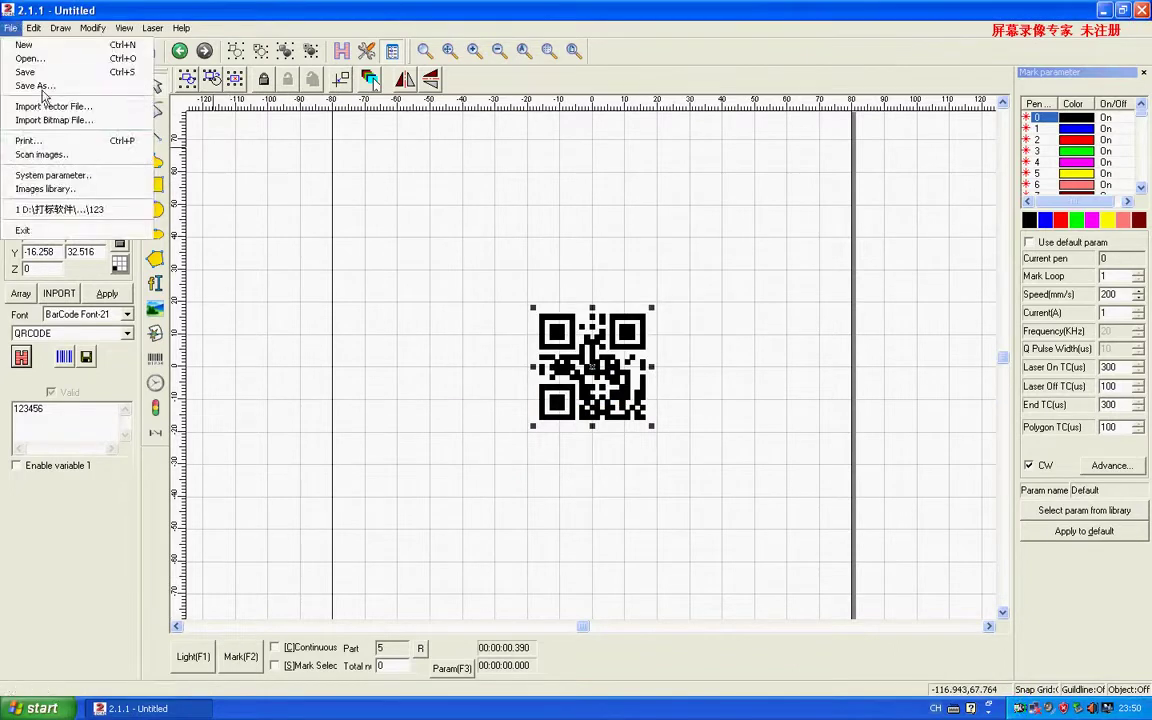
click(40, 86)
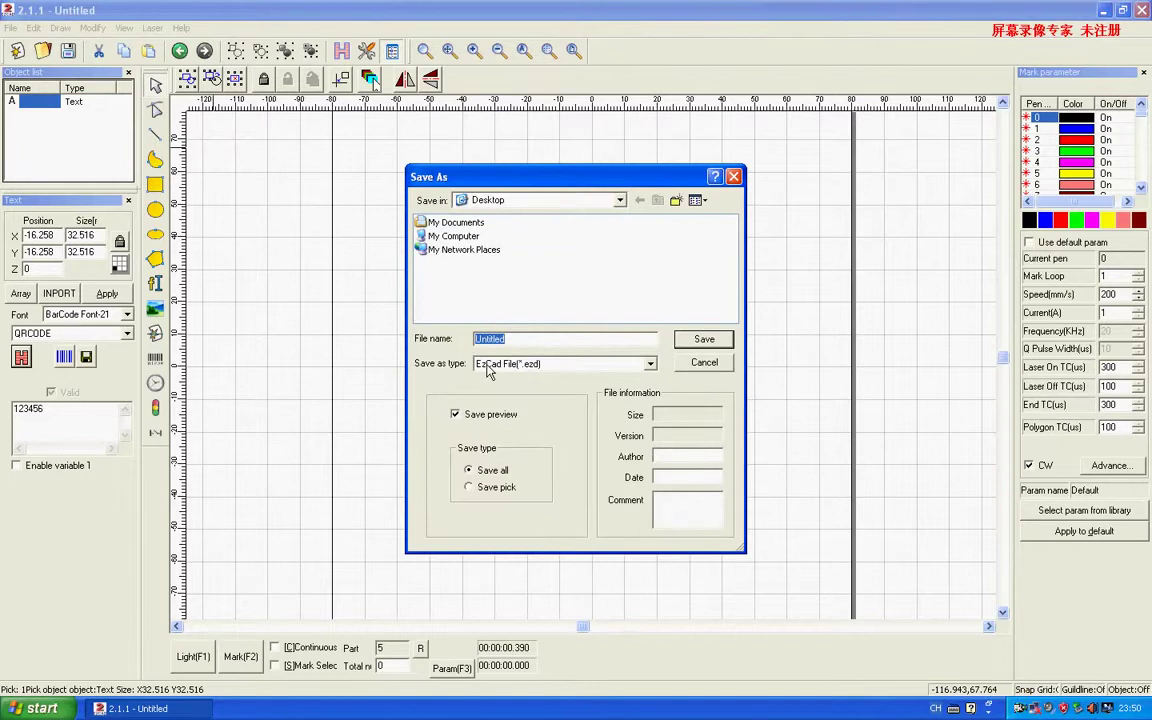
text(1234)
click(705, 339)
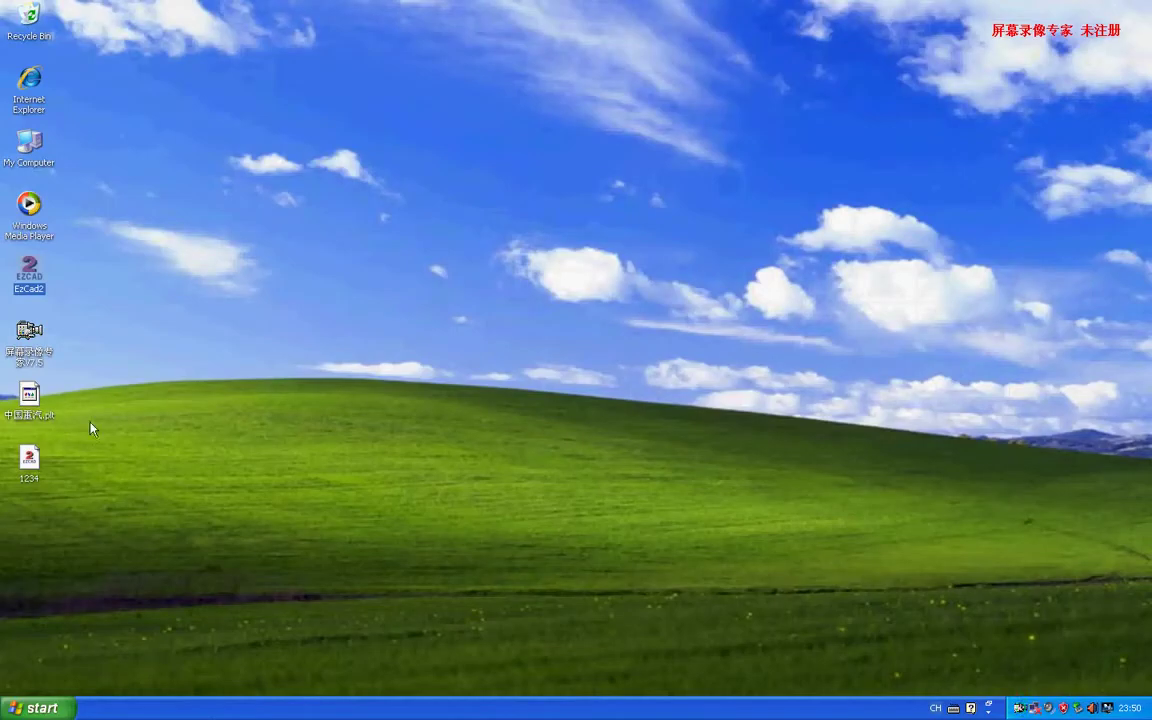
Open the saved file 1234 from the desktop and start marking its QR code
click(28, 470)
double_click(28, 470)
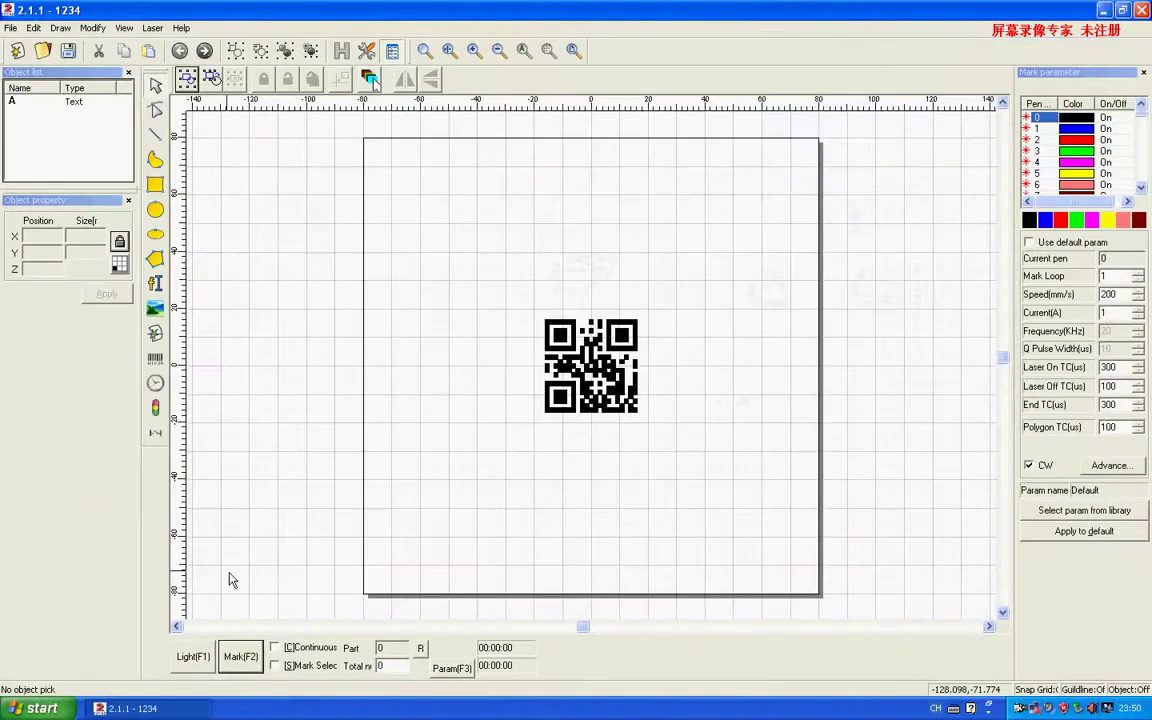
click(252, 656)
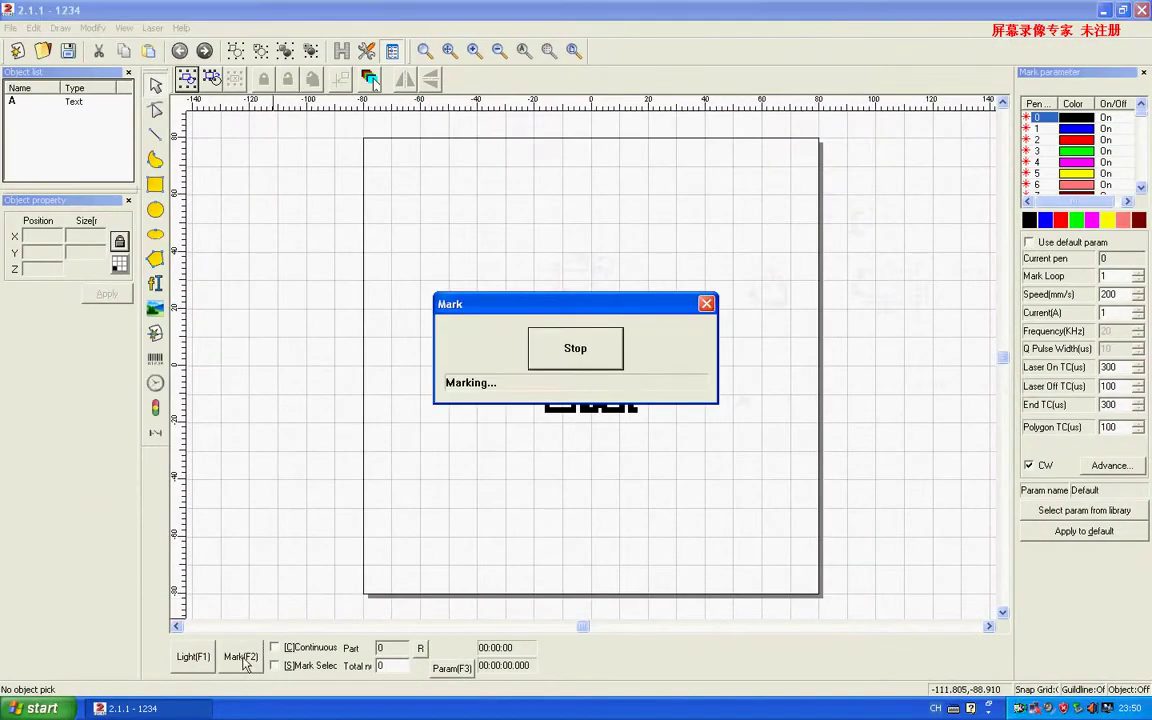